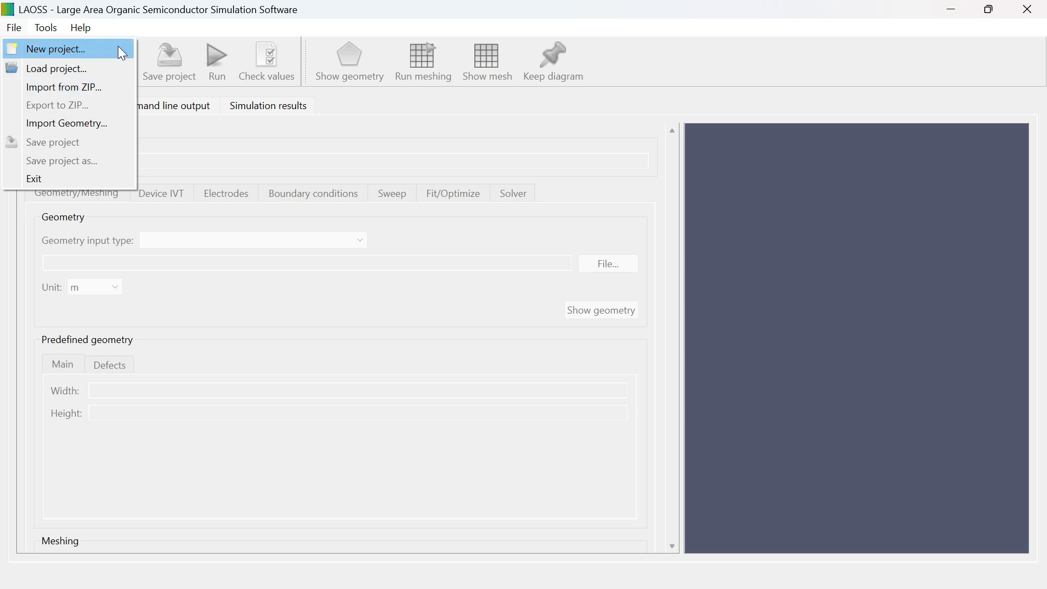
{"action": "left_click", "coordinate": [54, 69]}
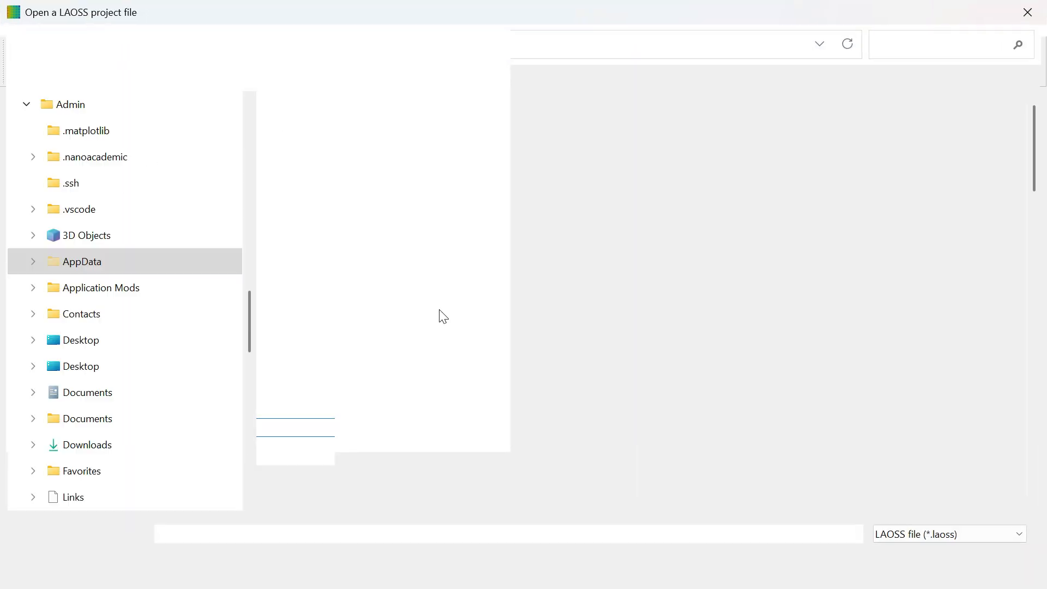
{"action": "left_click", "coordinate": [1027, 12]}
{"action": "left_click", "coordinate": [10, 30]}
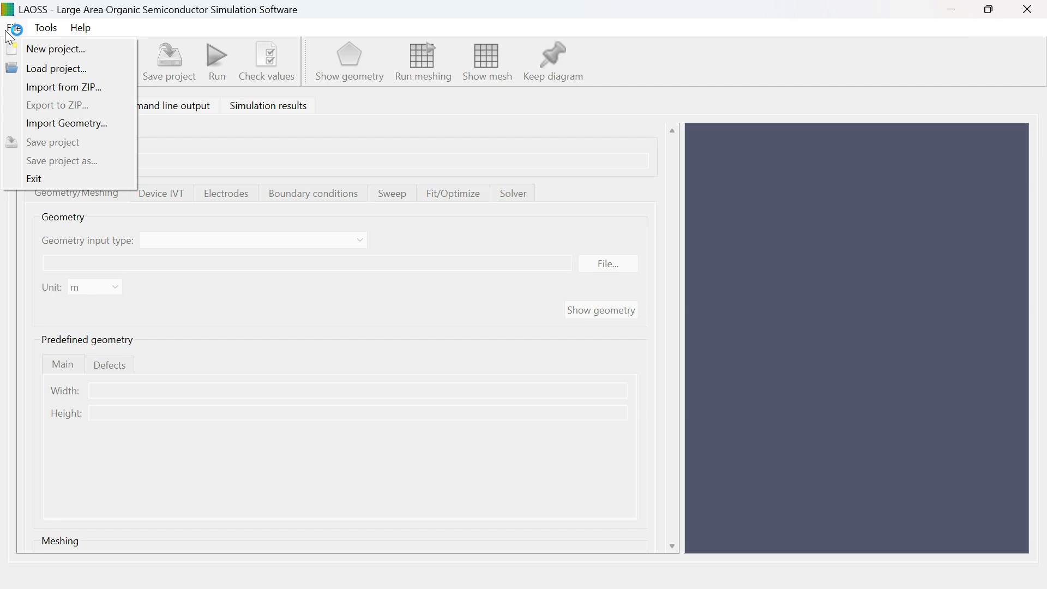
{"action": "left_click", "coordinate": [45, 91]}
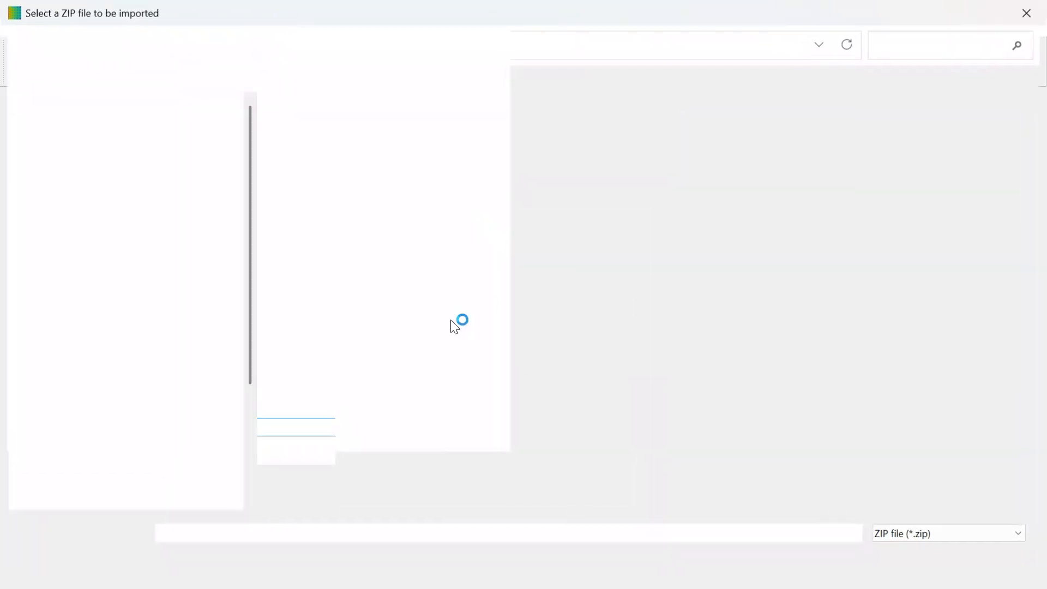
{"action": "left_click", "coordinate": [1027, 12]}
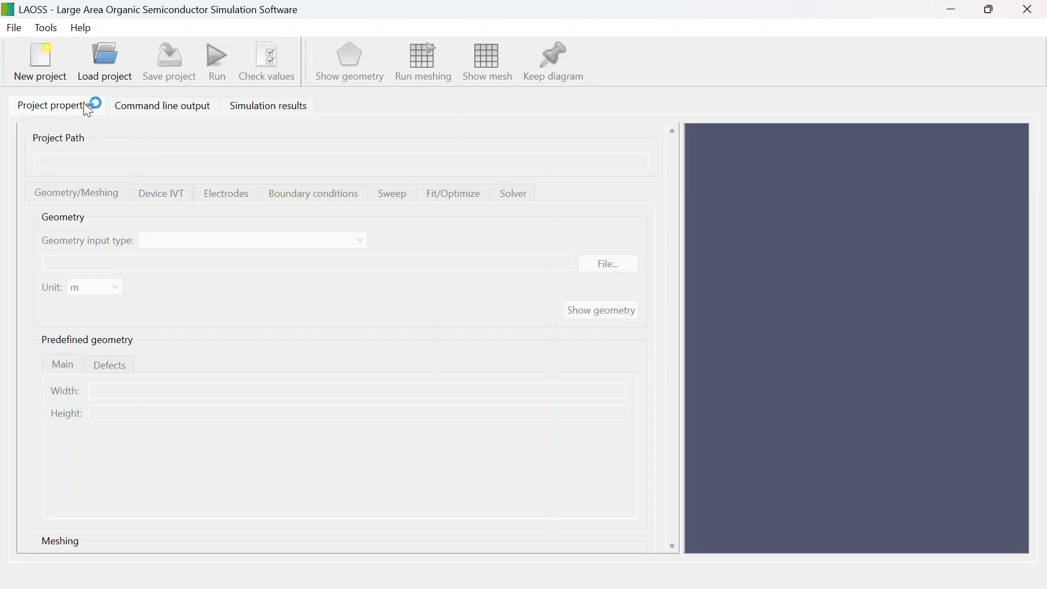
{"action": "left_click", "coordinate": [14, 28]}
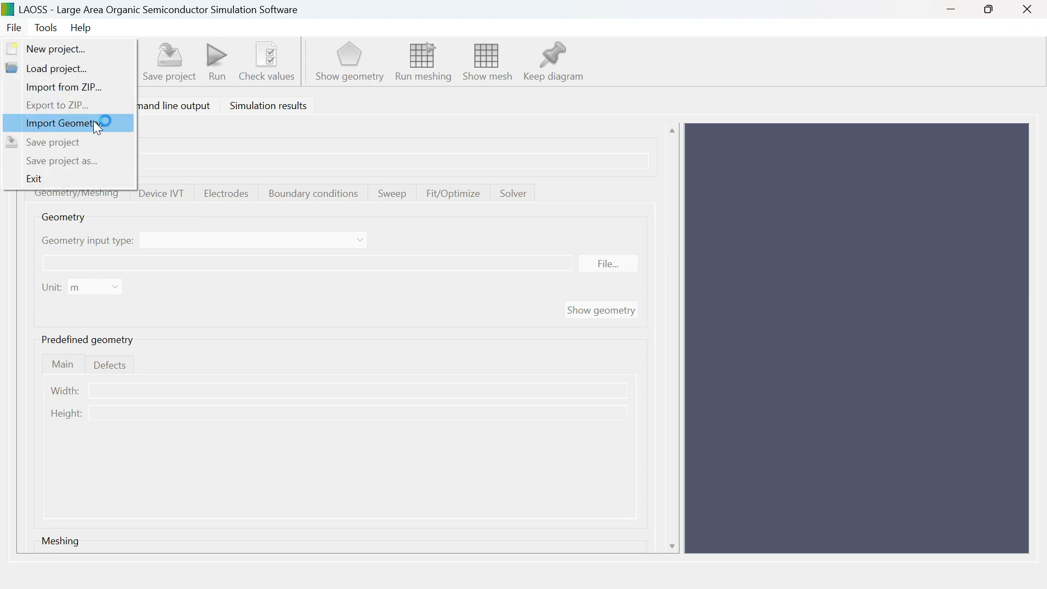
{"action": "left_click", "coordinate": [53, 126]}
{"action": "left_click", "coordinate": [107, 61]}
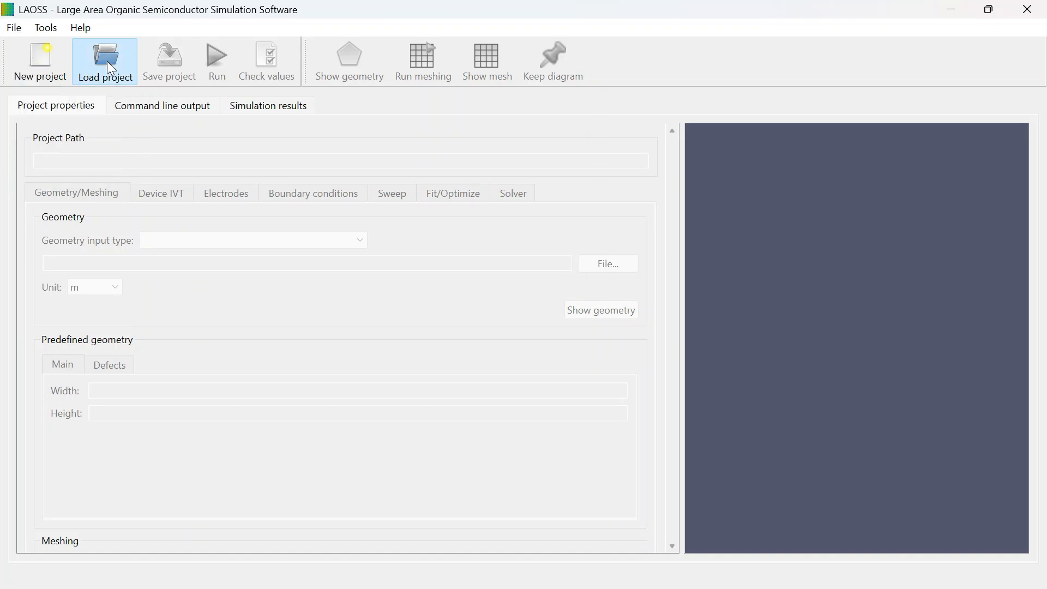
{"action": "scroll", "coordinate": [398, 308], "scroll_direction": "down", "scroll_amount": 7}
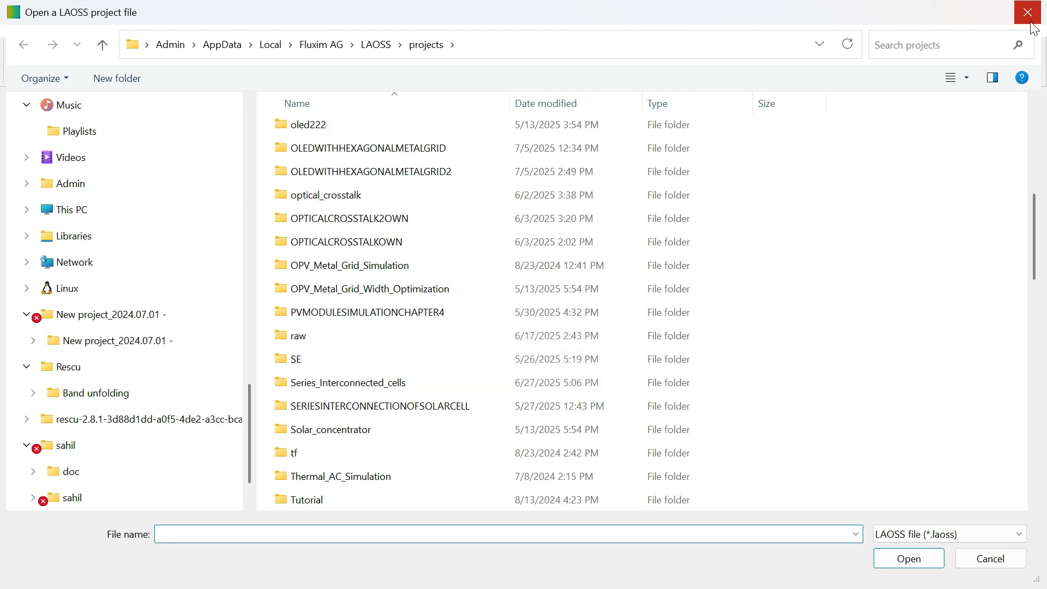
{"action": "left_click", "coordinate": [1027, 12]}
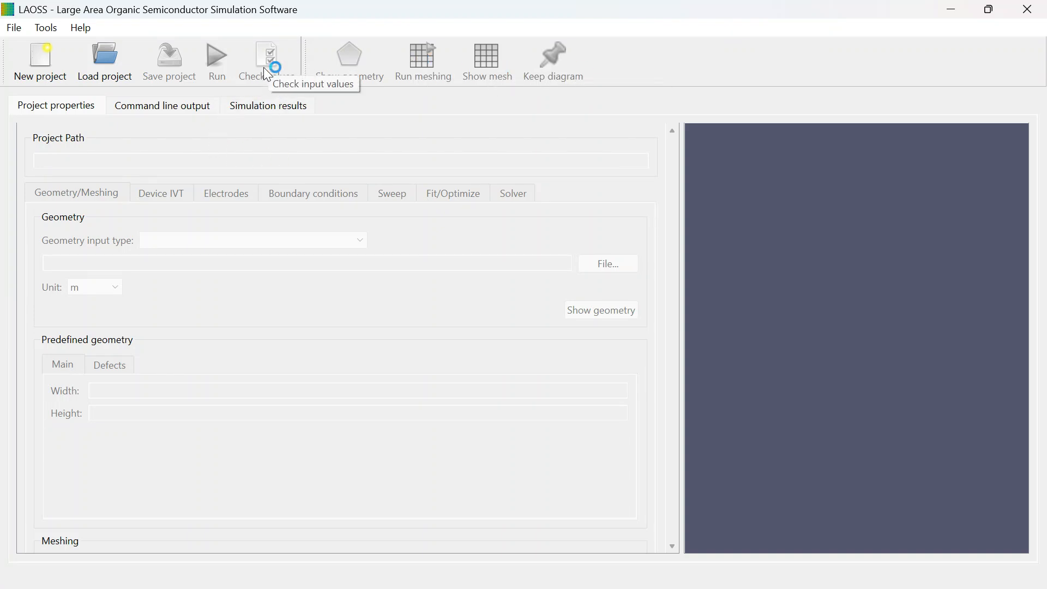
Import the OLED100mm2.dxf geometry from the Downloads folder through the geometry import window.
{"action": "left_click", "coordinate": [11, 31]}
{"action": "left_click", "coordinate": [48, 125]}
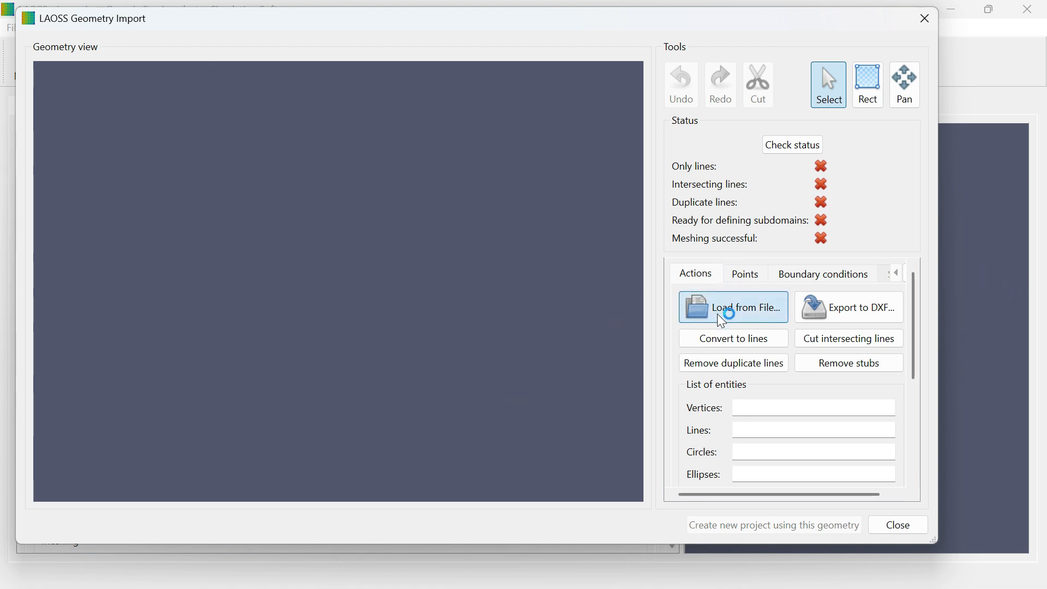
{"action": "left_click", "coordinate": [680, 230]}
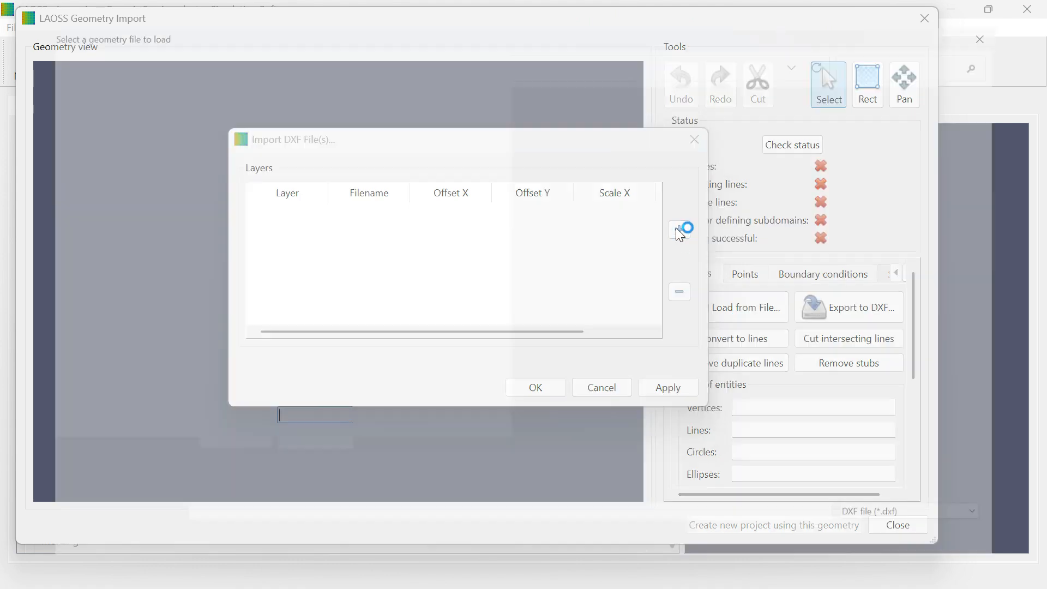
{"action": "scroll", "coordinate": [71, 254], "scroll_direction": "up", "scroll_amount": 15}
{"action": "scroll", "coordinate": [70, 337], "scroll_direction": "down", "scroll_amount": 10}
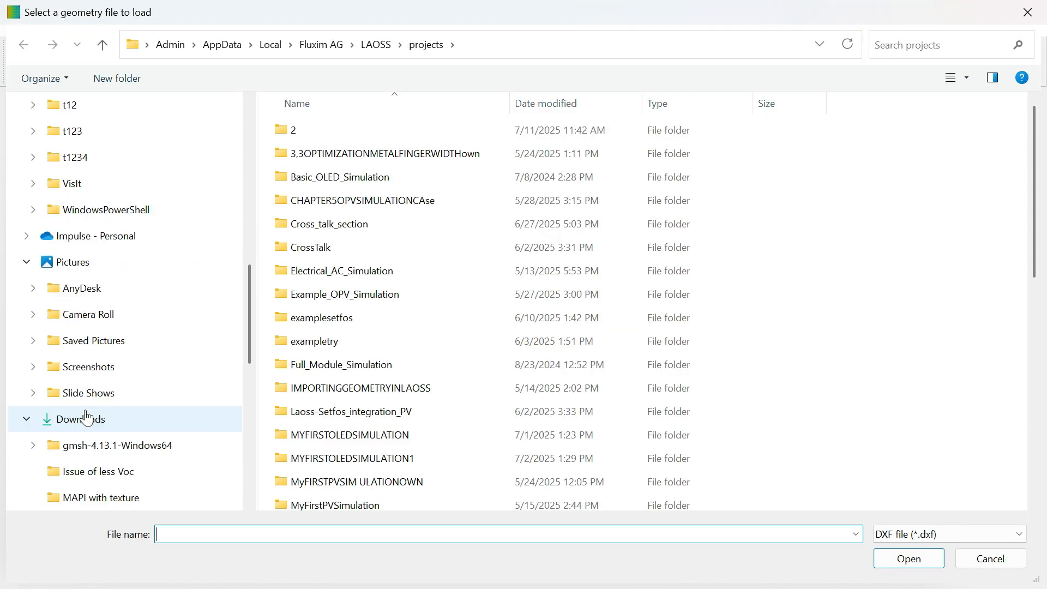
{"action": "left_click", "coordinate": [81, 419]}
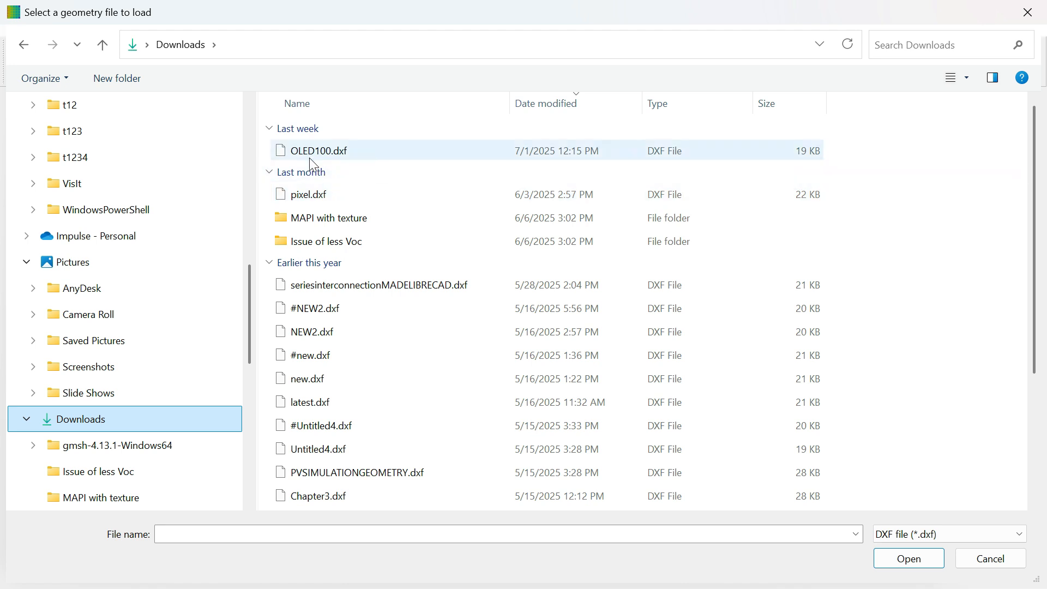
{"action": "scroll", "coordinate": [386, 338], "scroll_direction": "down", "scroll_amount": 2}
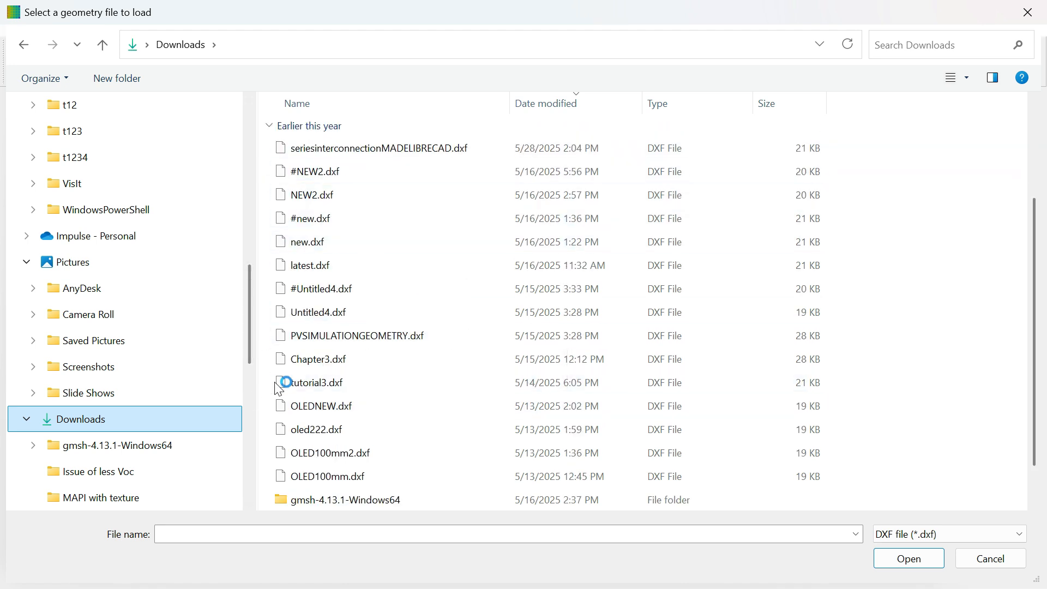
{"action": "scroll", "coordinate": [376, 436], "scroll_direction": "down", "scroll_amount": 1}
{"action": "left_click", "coordinate": [349, 404]}
{"action": "left_click", "coordinate": [909, 558]}
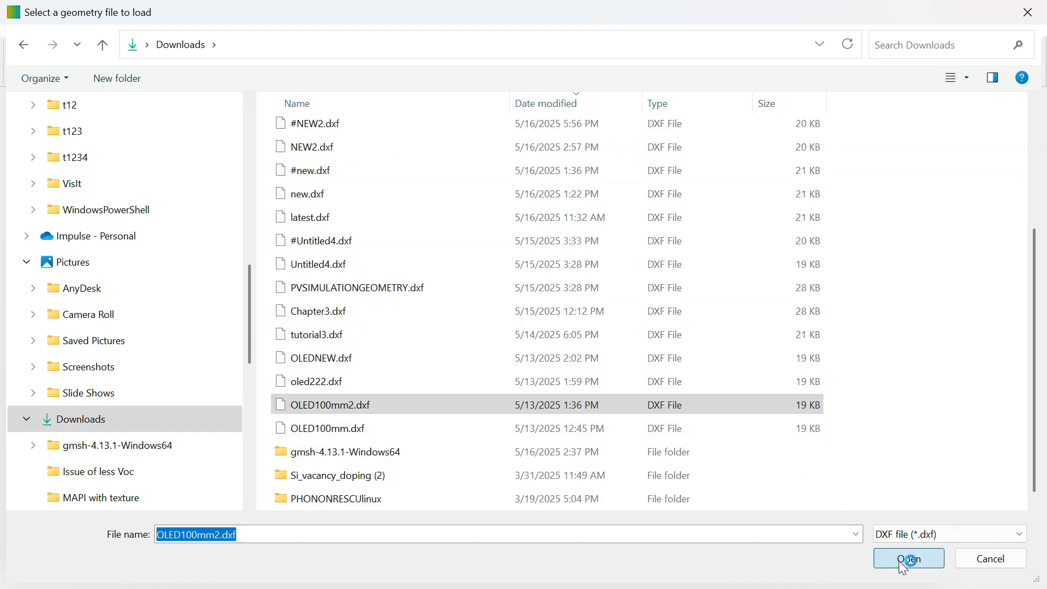
{"action": "left_click", "coordinate": [668, 386]}
{"action": "left_click", "coordinate": [536, 388]}
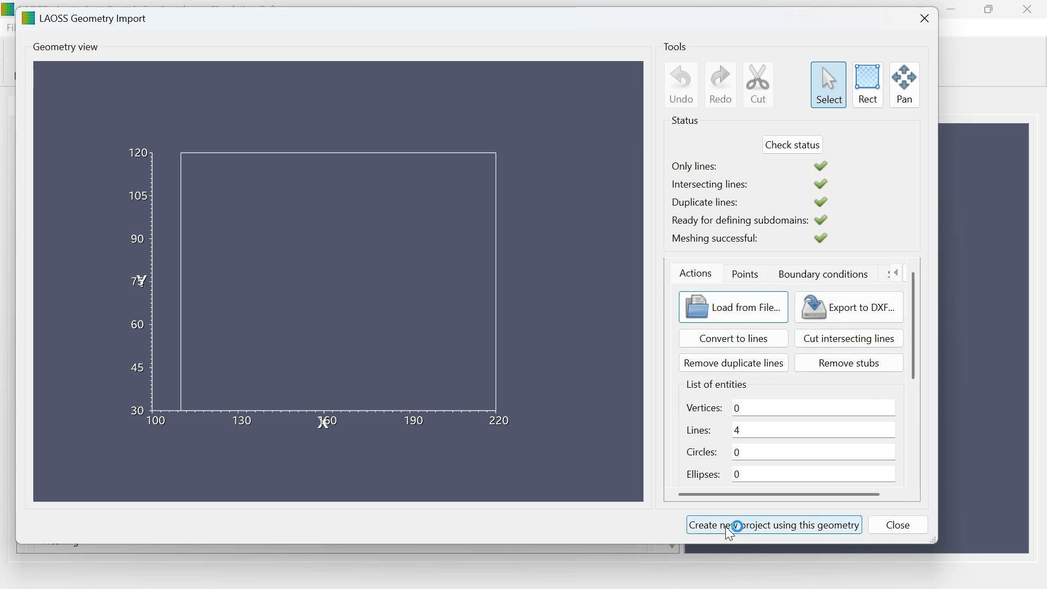
Look through the boundary conditions and points of the imported rectangle, and close the geometry import window.
{"action": "left_click", "coordinate": [816, 274]}
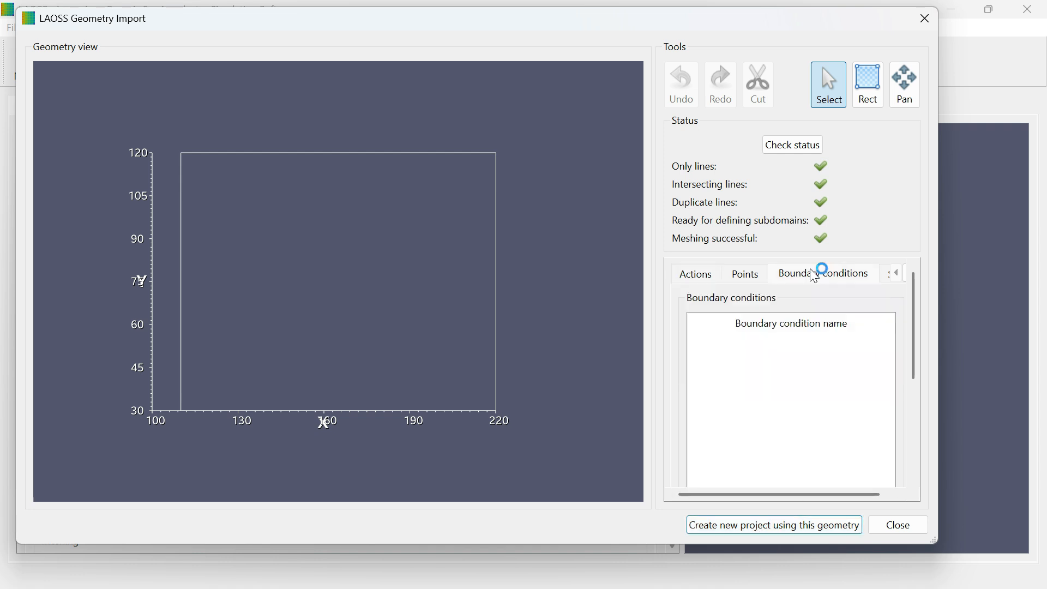
{"action": "left_click", "coordinate": [745, 274]}
{"action": "left_click", "coordinate": [704, 276]}
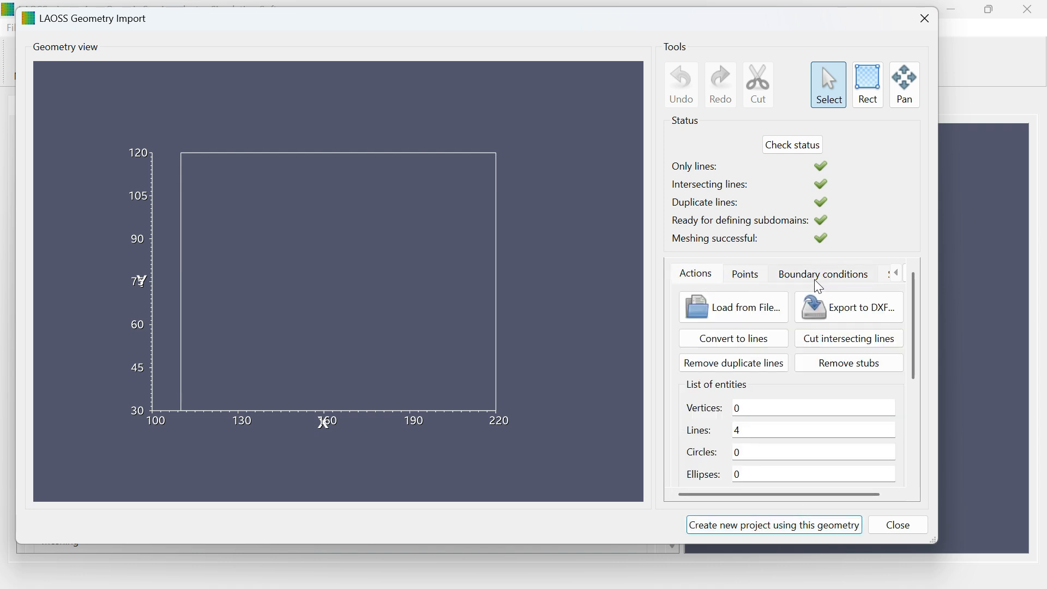
{"action": "key", "text": "Escape"}
{"action": "left_click", "coordinate": [491, 301]}
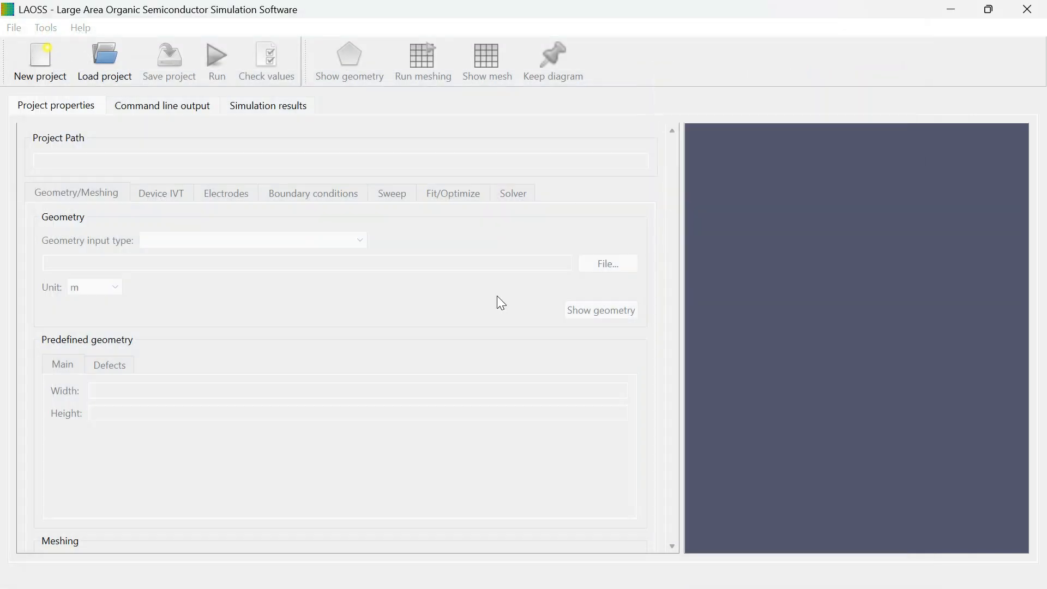
Reopen the geometry import window and start adding a DXF file as a layer.
{"action": "left_click", "coordinate": [13, 27]}
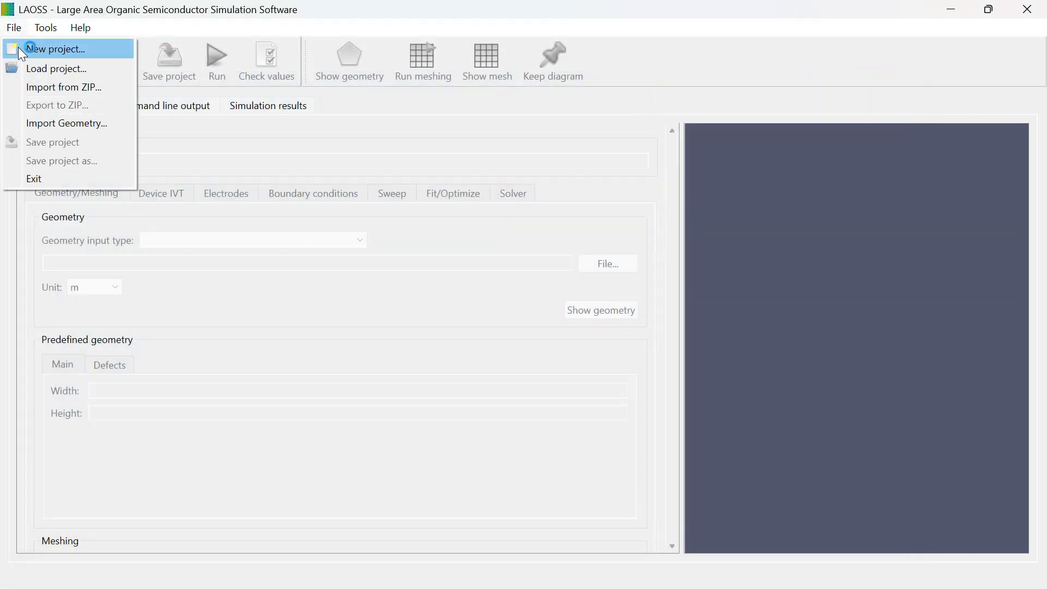
{"action": "left_click", "coordinate": [46, 124]}
{"action": "left_click", "coordinate": [730, 310]}
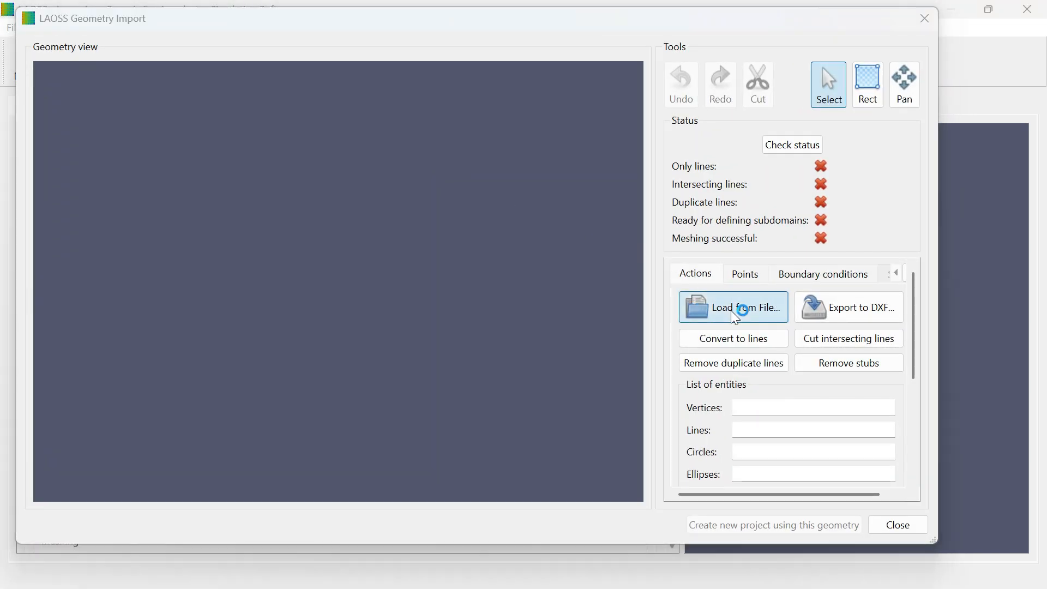
{"action": "left_click", "coordinate": [677, 227]}
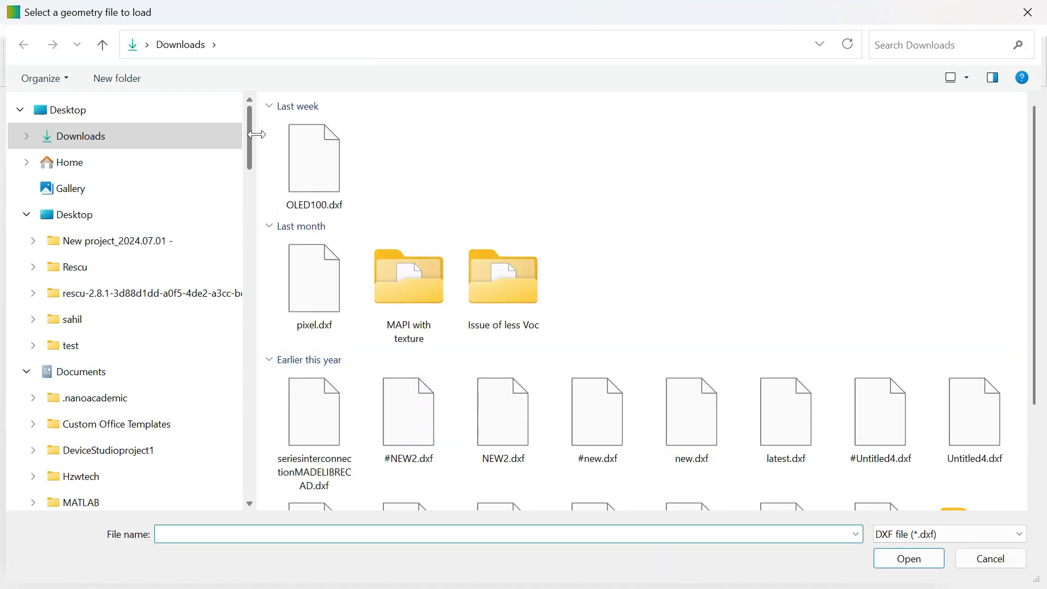
Load gi_tutorial.dxf from the examples geometry folder of the LAOSS 4.1 installation under Program Files\Fluxim and apply the import.
{"action": "scroll", "coordinate": [107, 360], "scroll_direction": "down", "scroll_amount": 3}
{"action": "scroll", "coordinate": [107, 364], "scroll_direction": "down", "scroll_amount": 5}
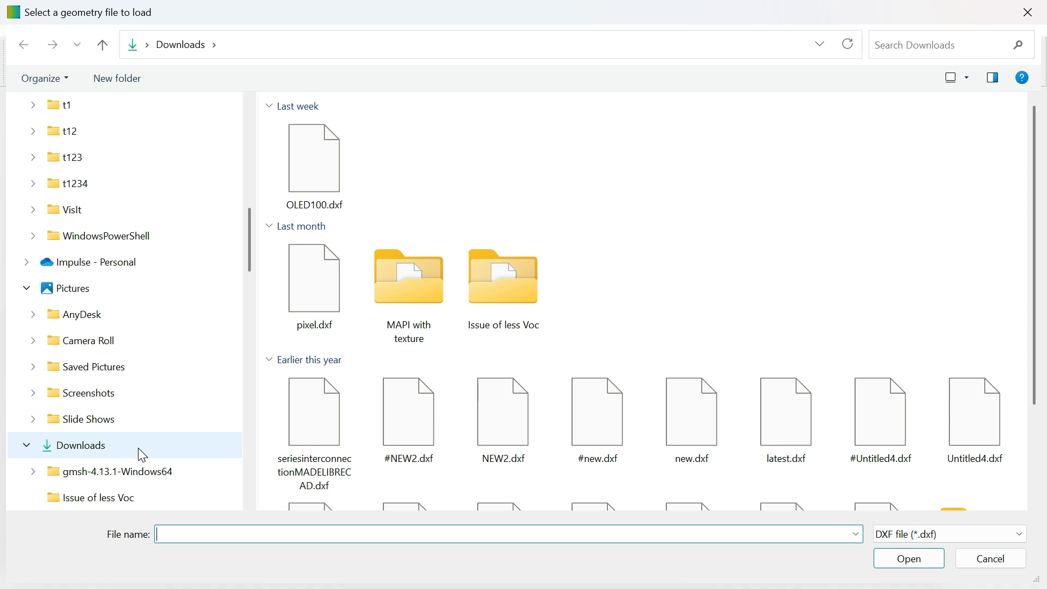
{"action": "scroll", "coordinate": [142, 454], "scroll_direction": "down", "scroll_amount": 7}
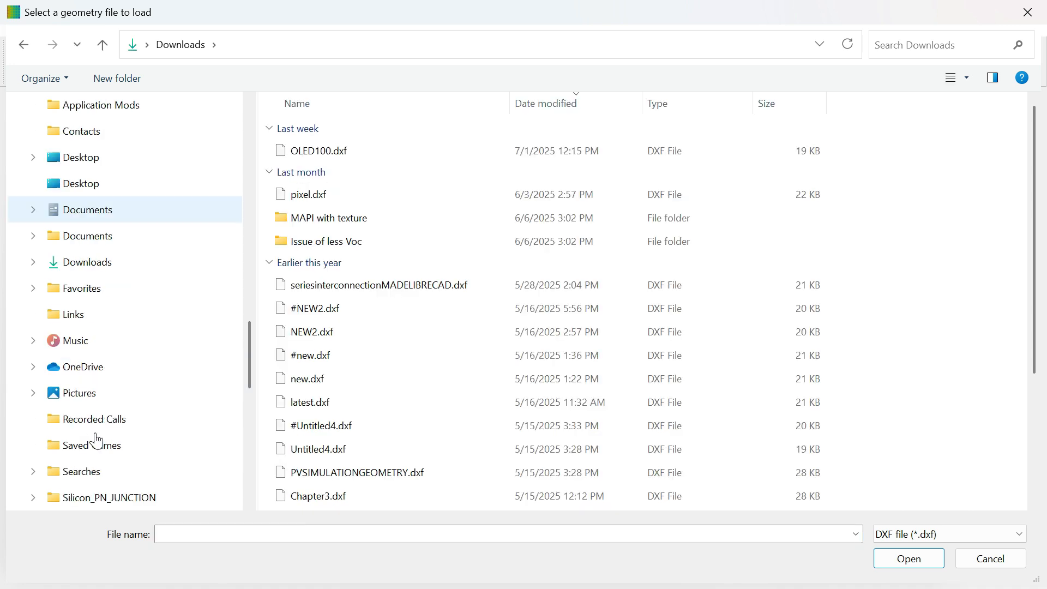
{"action": "scroll", "coordinate": [162, 429], "scroll_direction": "down", "scroll_amount": 3}
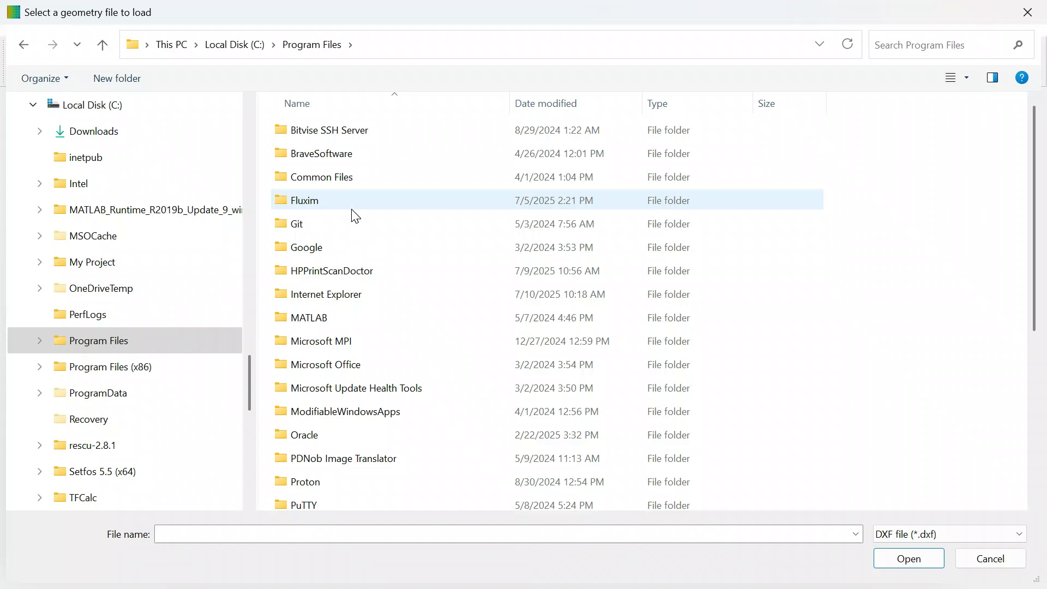
{"action": "double_click", "coordinate": [351, 209]}
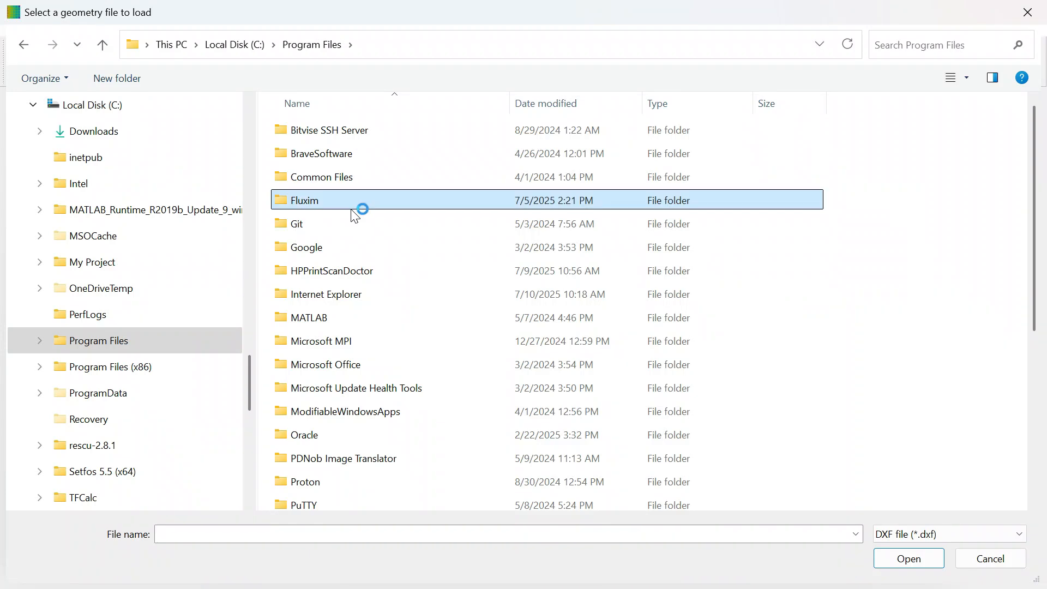
{"action": "double_click", "coordinate": [343, 154]}
{"action": "double_click", "coordinate": [334, 157]}
{"action": "double_click", "coordinate": [327, 154]}
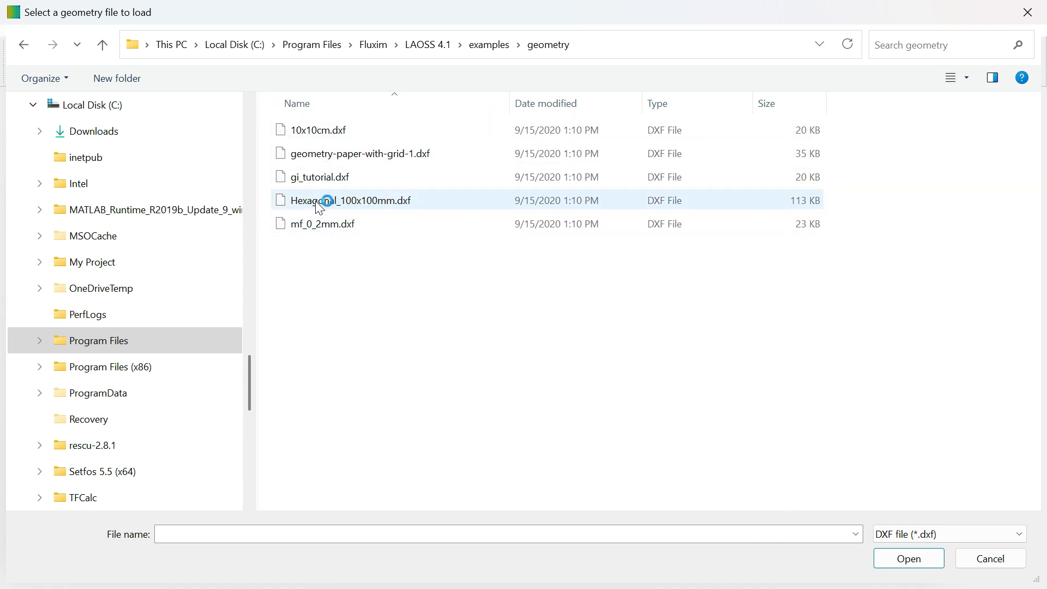
{"action": "left_click", "coordinate": [327, 179]}
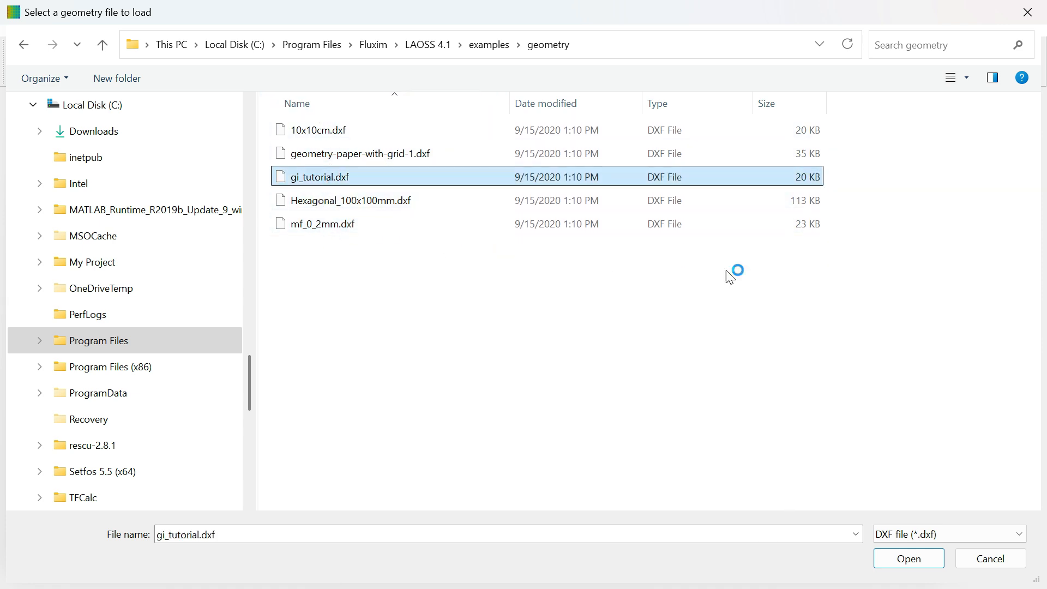
{"action": "left_click", "coordinate": [926, 562]}
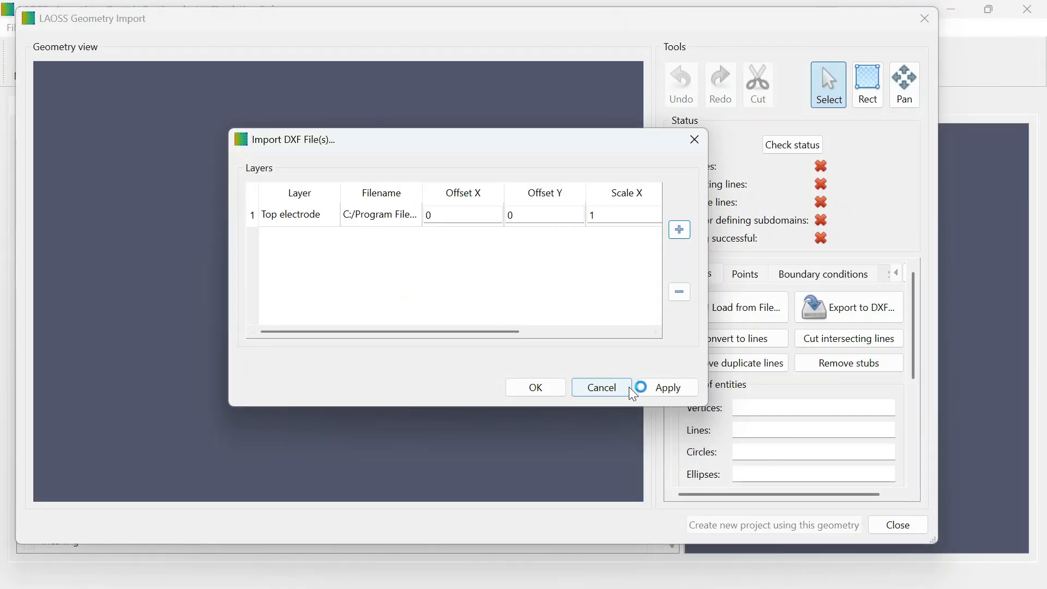
{"action": "left_click", "coordinate": [666, 387]}
{"action": "left_click", "coordinate": [539, 388]}
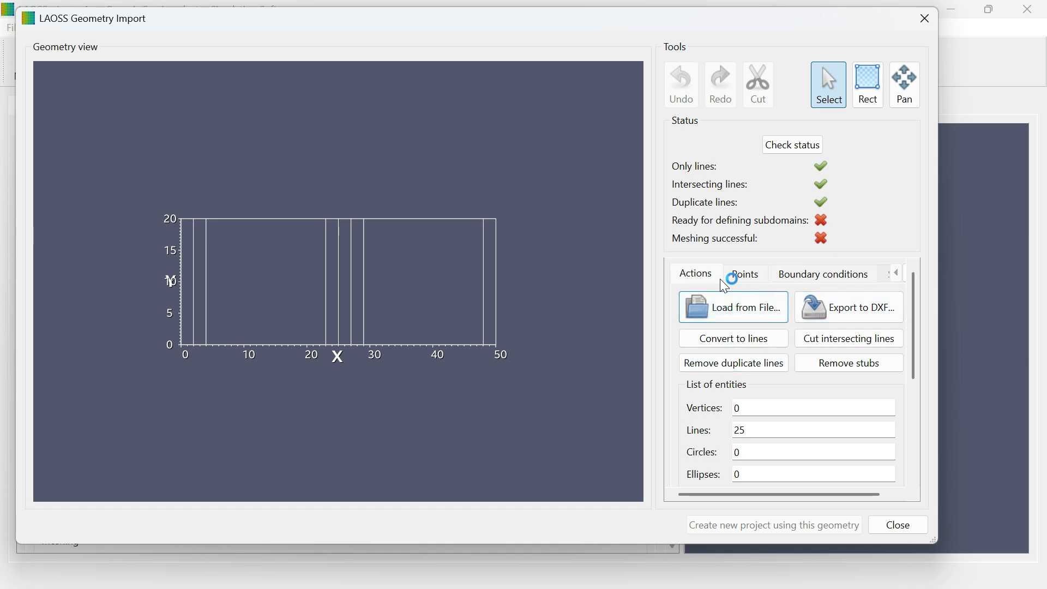
Examine the imported geometry's points, boundary conditions and list of issues.
{"action": "left_click", "coordinate": [741, 277]}
{"action": "left_click", "coordinate": [790, 273]}
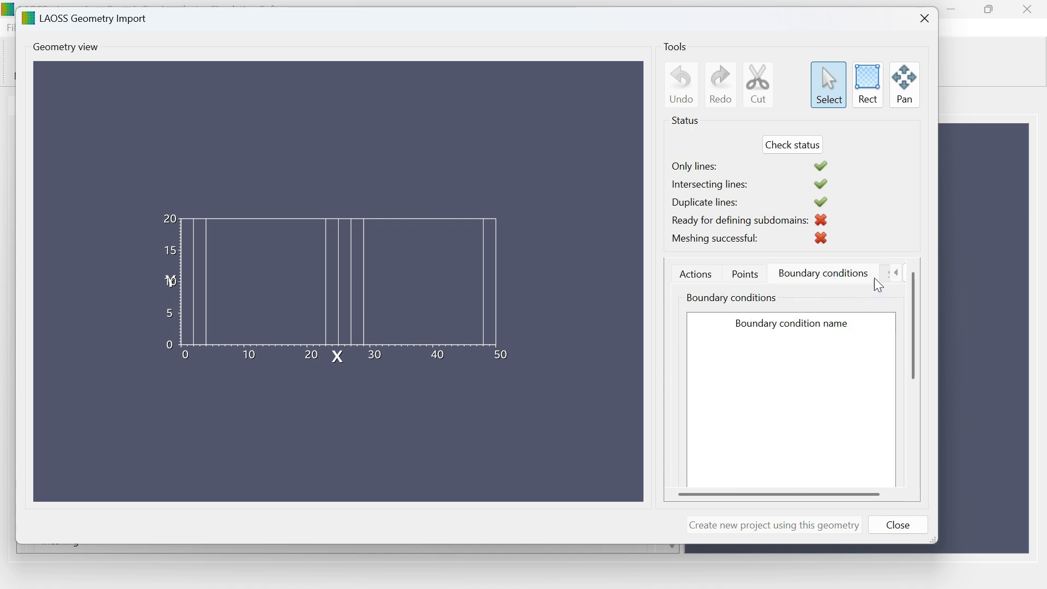
{"action": "left_click", "coordinate": [742, 276]}
{"action": "scroll", "coordinate": [731, 430], "scroll_direction": "down", "scroll_amount": 5}
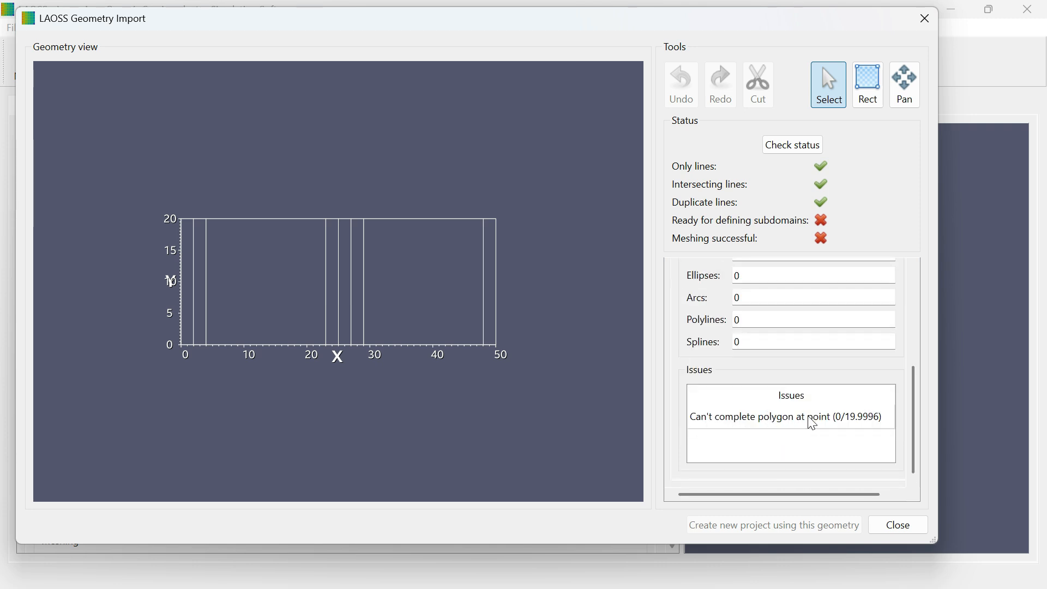
{"action": "left_click_drag", "start_coordinate": [914, 394], "coordinate": [916, 299]}
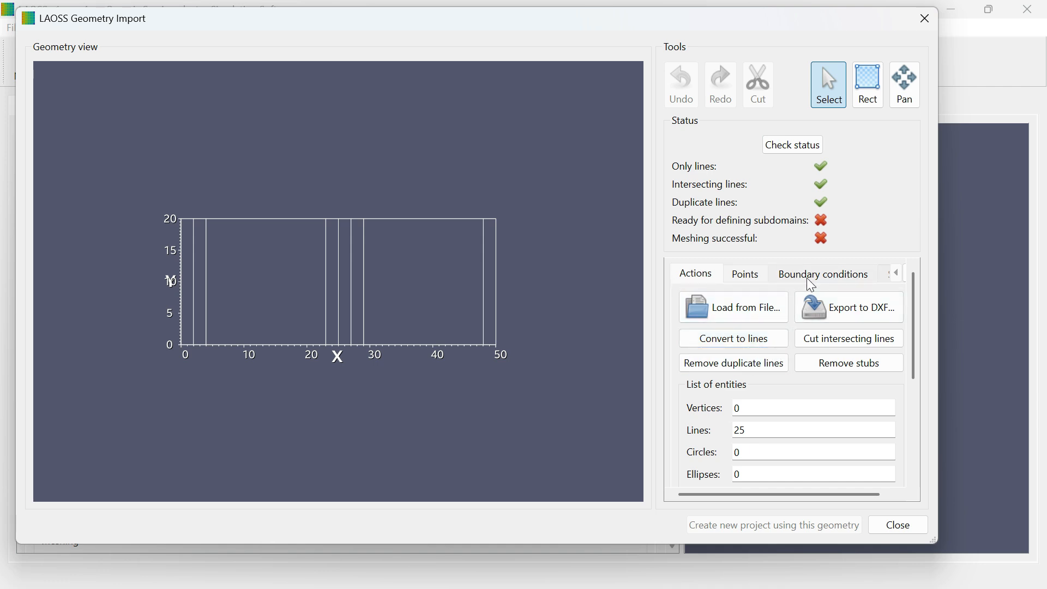
Convert the imported geometry's entities to lines and cut the intersecting lines.
{"action": "left_click", "coordinate": [736, 338]}
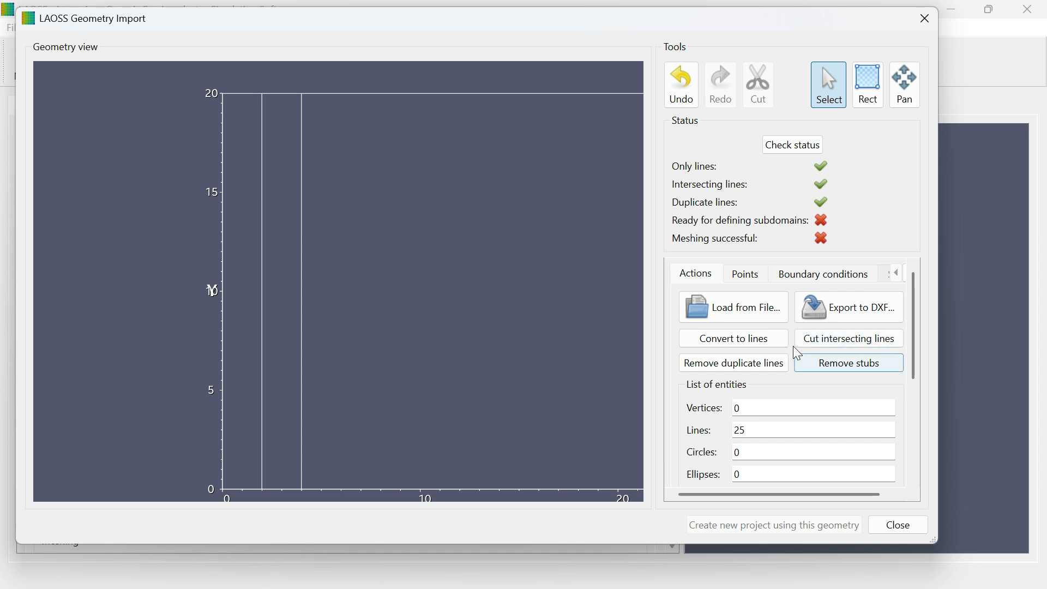
{"action": "left_click", "coordinate": [838, 342]}
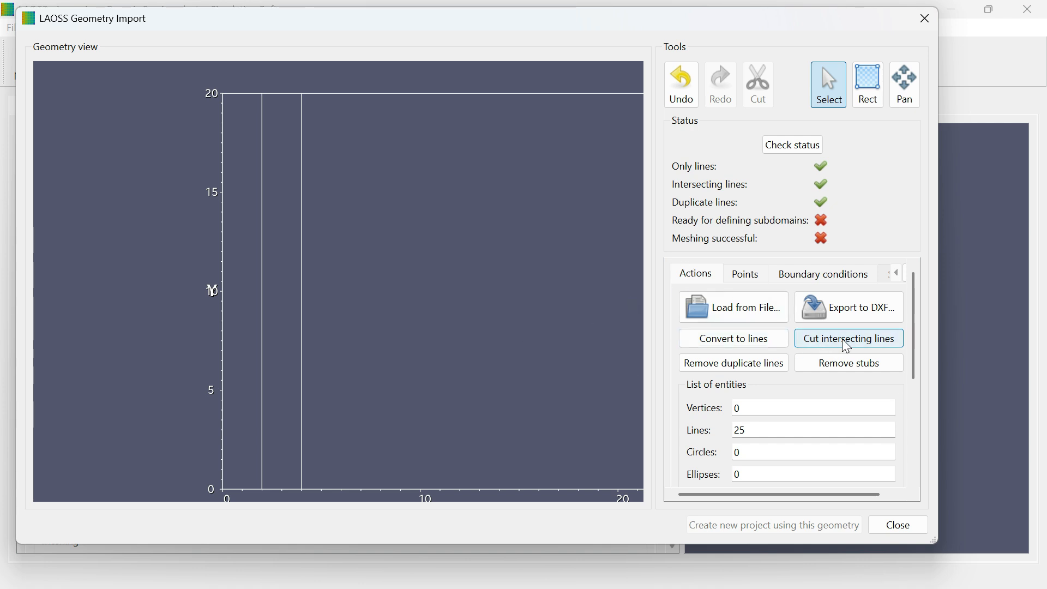
Merge the closest point pair, 0/19.9996 and 0.0006/20, near the geometry's upper-left corner.
{"action": "left_click", "coordinate": [743, 277]}
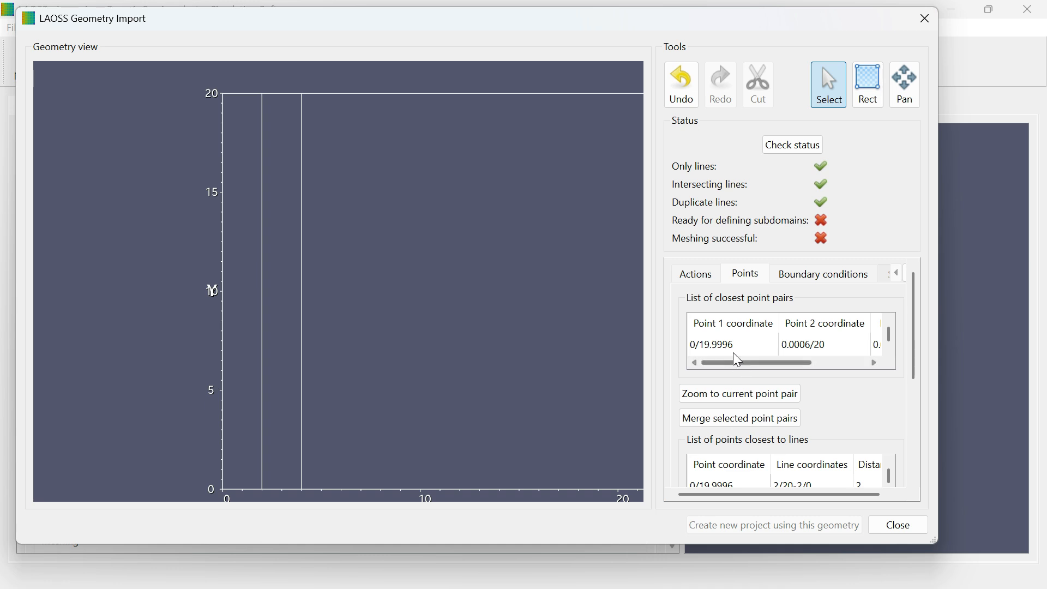
{"action": "scroll", "coordinate": [780, 400], "scroll_direction": "down", "scroll_amount": 3}
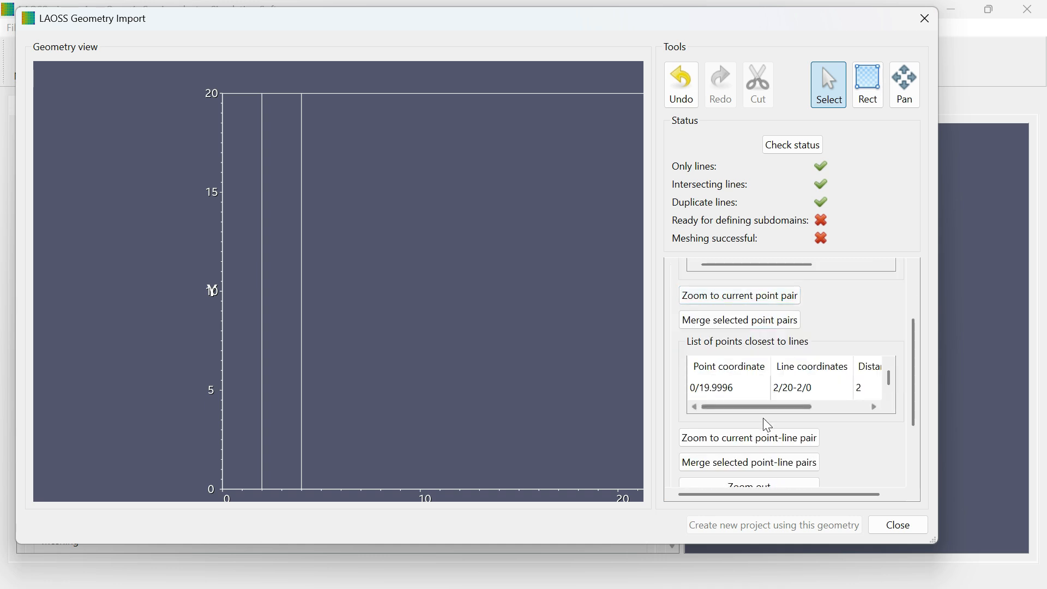
{"action": "scroll", "coordinate": [770, 439], "scroll_direction": "down", "scroll_amount": 3}
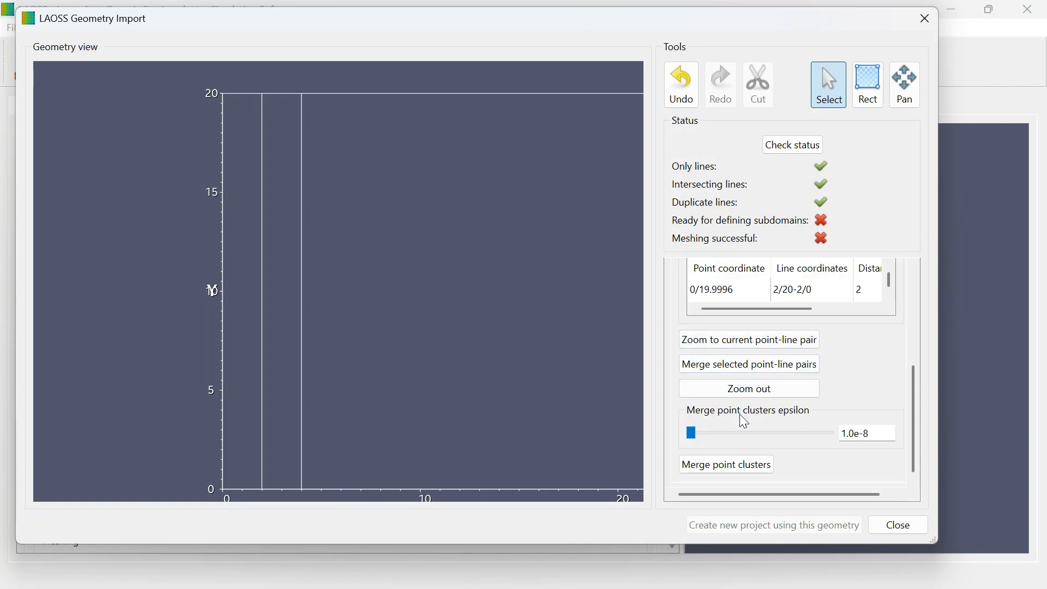
{"action": "scroll", "coordinate": [744, 445], "scroll_direction": "up", "scroll_amount": 6}
{"action": "left_click", "coordinate": [718, 342]}
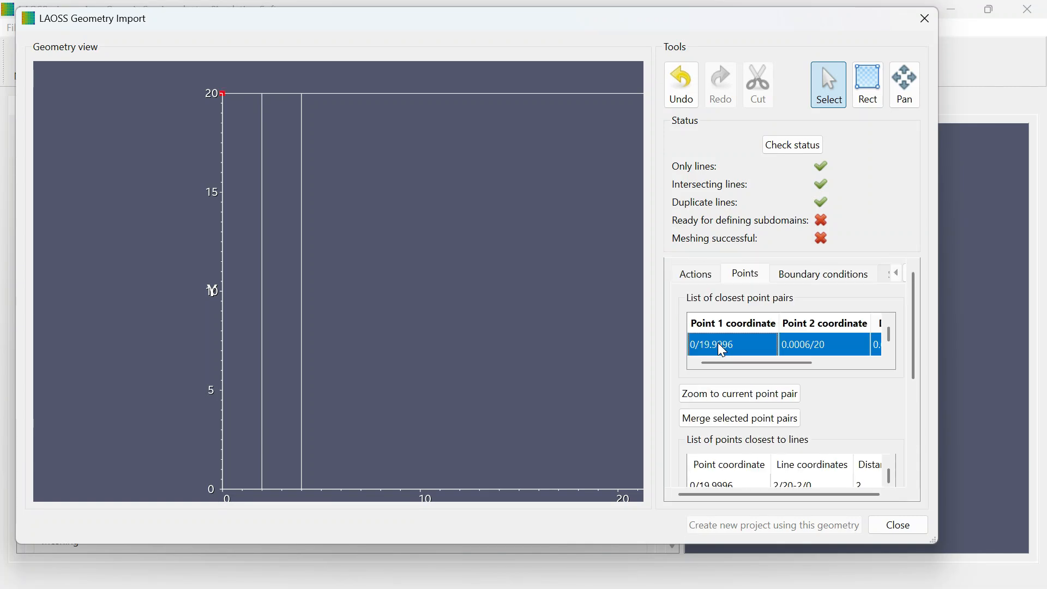
{"action": "scroll", "coordinate": [719, 342], "scroll_direction": "down", "scroll_amount": 1}
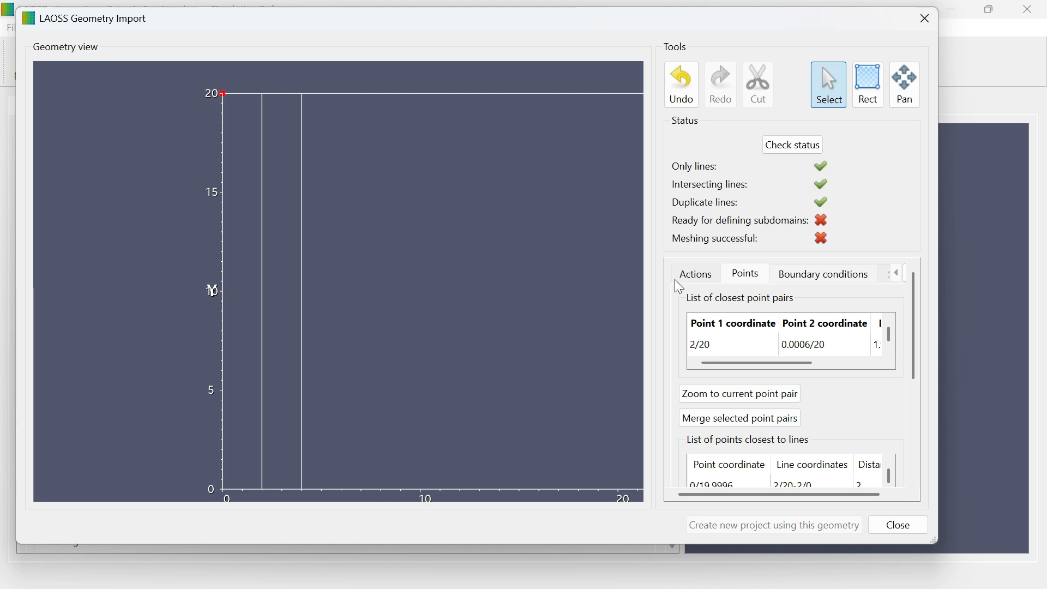
{"action": "left_click", "coordinate": [722, 344]}
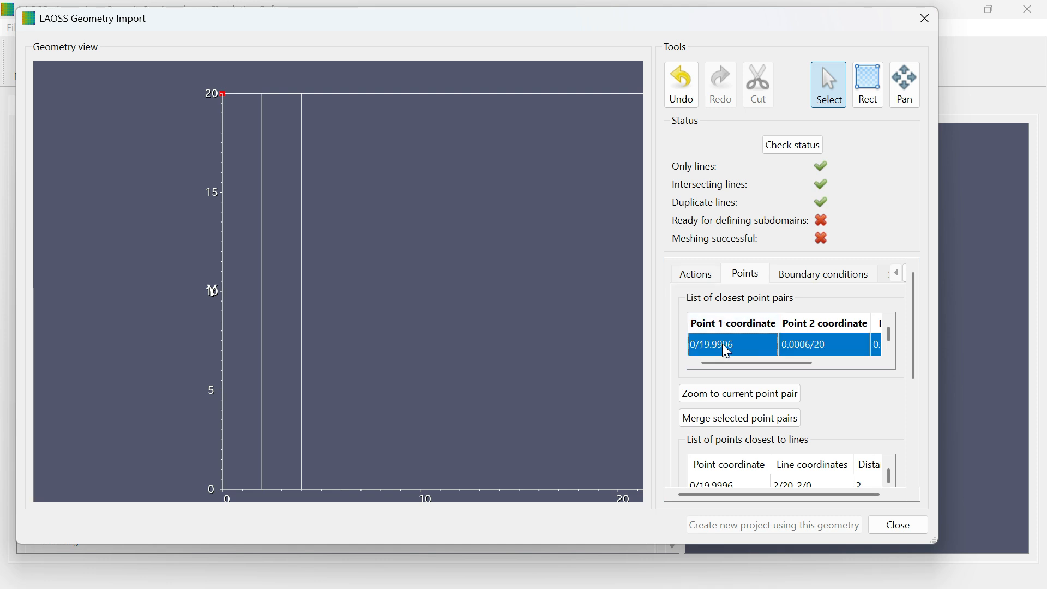
{"action": "scroll", "coordinate": [722, 344], "scroll_direction": "down", "scroll_amount": 1}
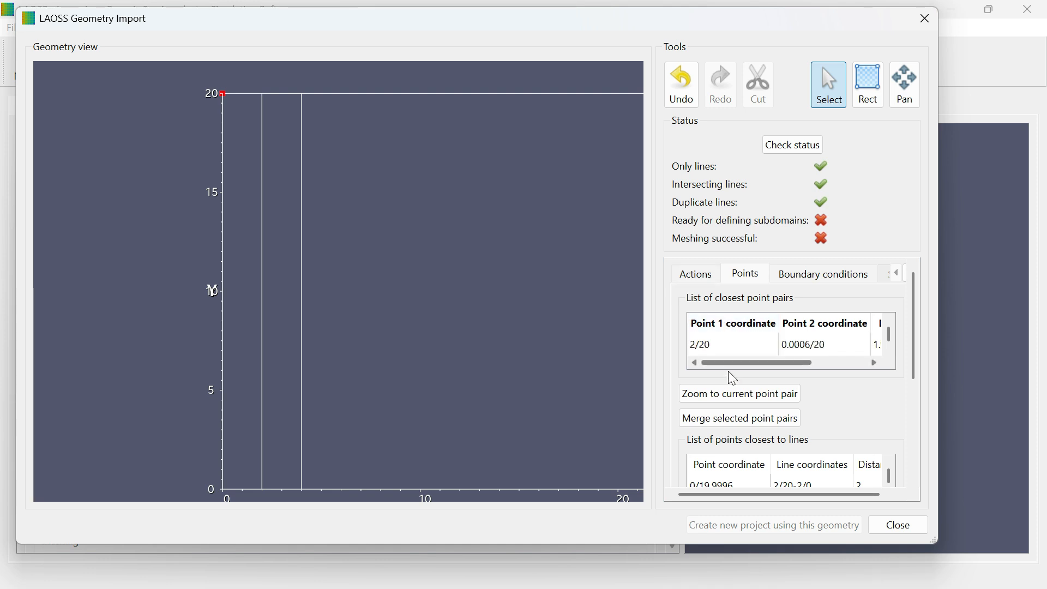
{"action": "left_click", "coordinate": [728, 416]}
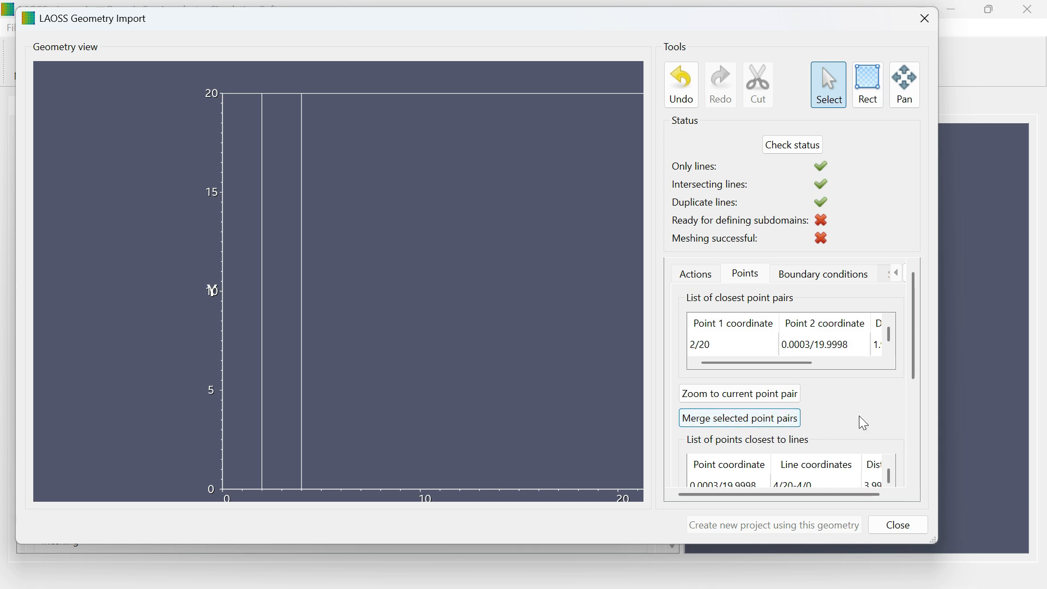
Try to merge the point-line pairs without a selection, and the point clusters with an epsilon of 1.0e-8.
{"action": "scroll", "coordinate": [909, 423], "scroll_direction": "down", "scroll_amount": 3}
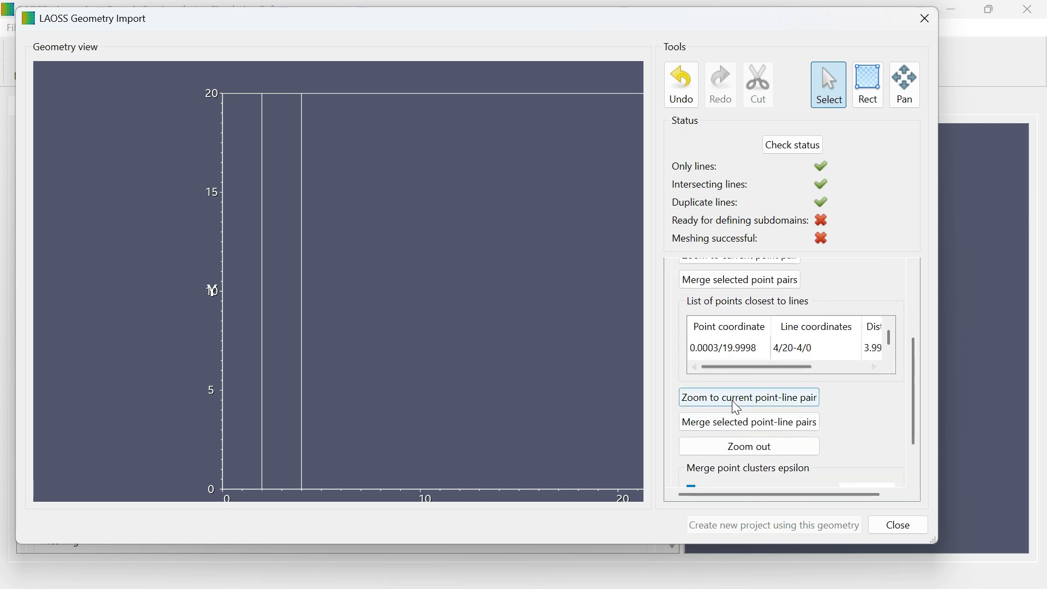
{"action": "left_click", "coordinate": [750, 427]}
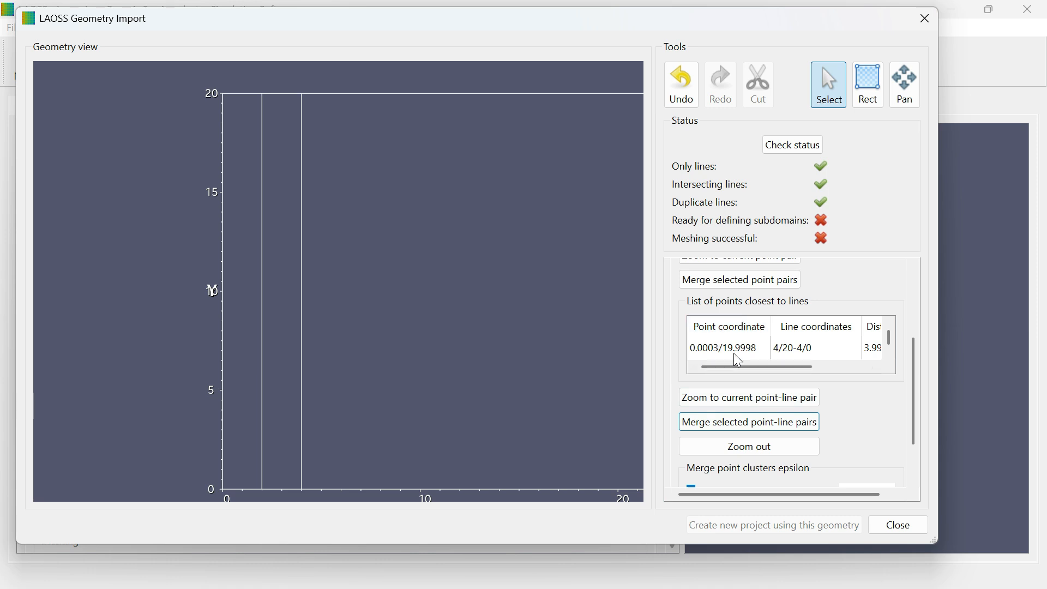
{"action": "scroll", "coordinate": [734, 352], "scroll_direction": "down", "scroll_amount": 1}
{"action": "scroll", "coordinate": [730, 349], "scroll_direction": "up", "scroll_amount": 1}
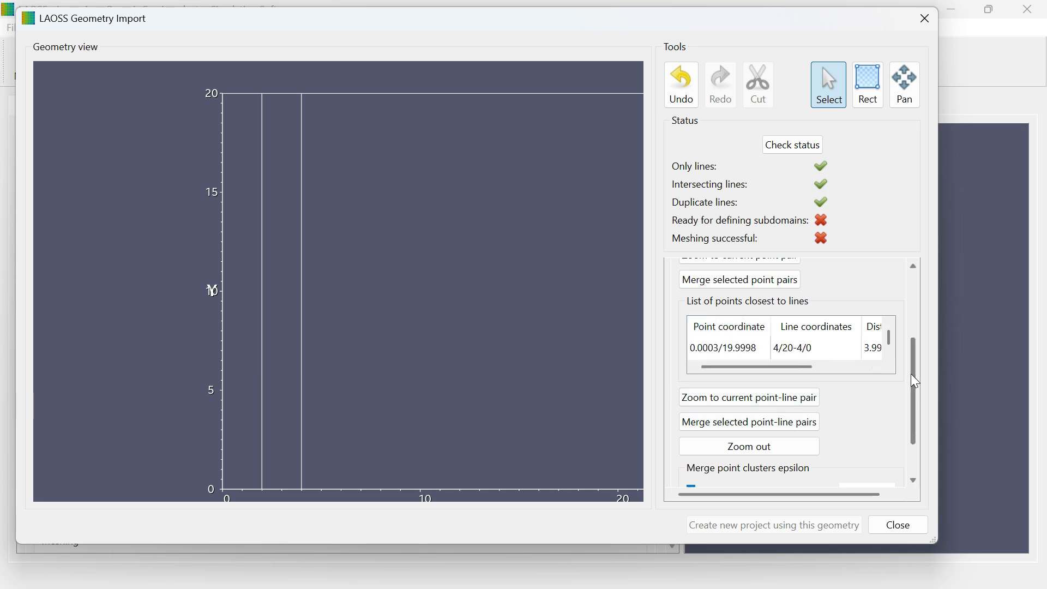
{"action": "left_click_drag", "start_coordinate": [910, 374], "coordinate": [910, 408]}
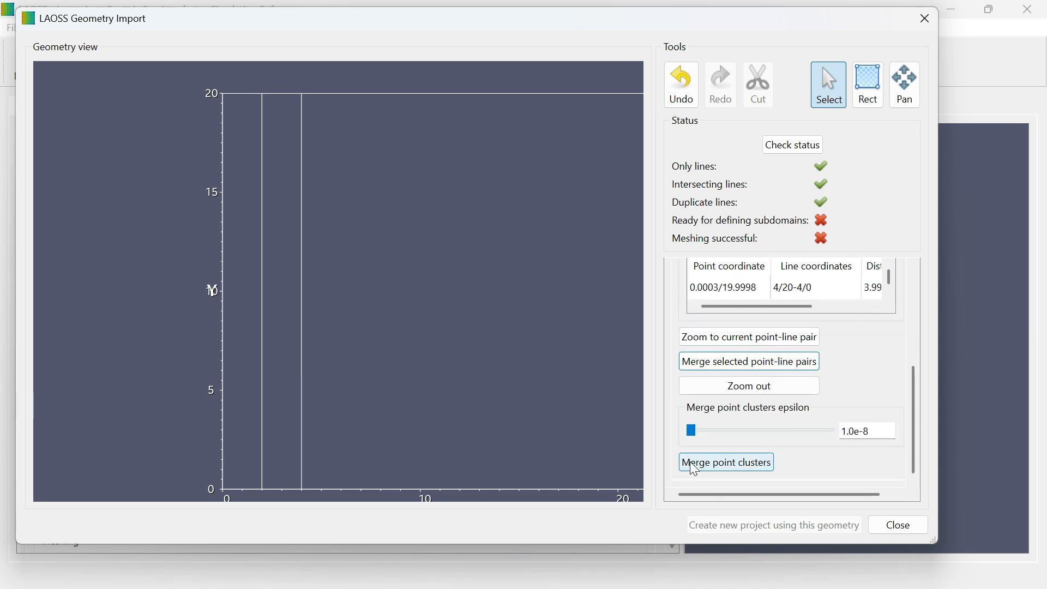
{"action": "left_click", "coordinate": [708, 465]}
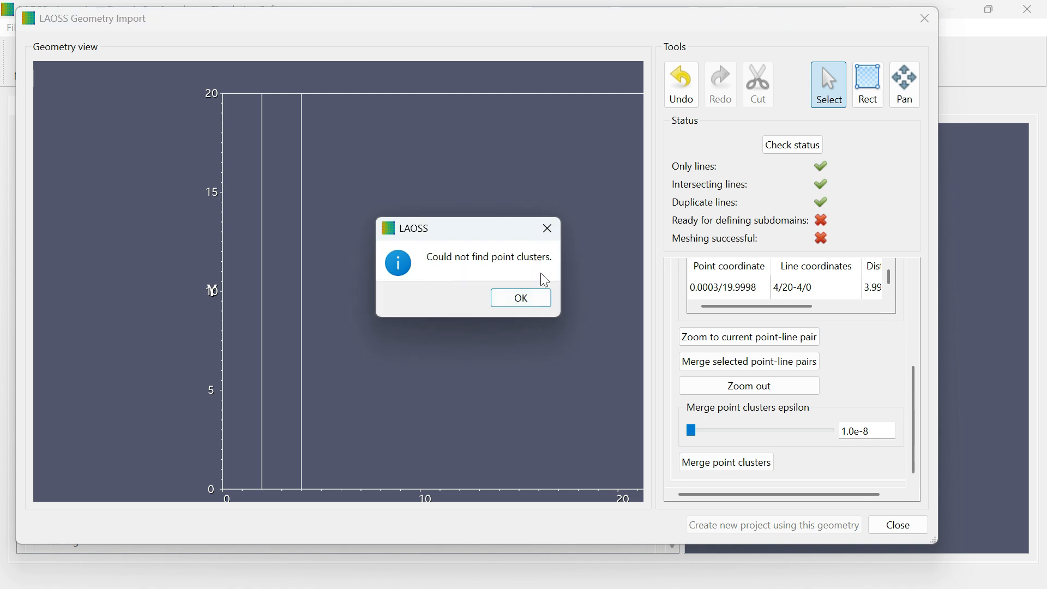
{"action": "left_click", "coordinate": [548, 230]}
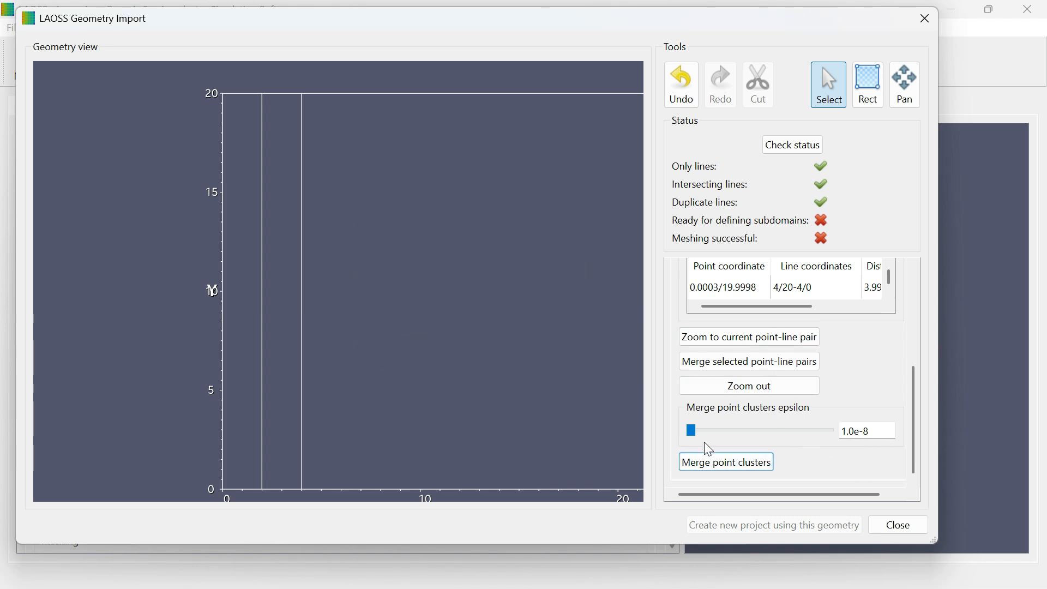
{"action": "left_click", "coordinate": [708, 461]}
Check the geometry's status again and review its entities and list of issues.
{"action": "left_click", "coordinate": [812, 146]}
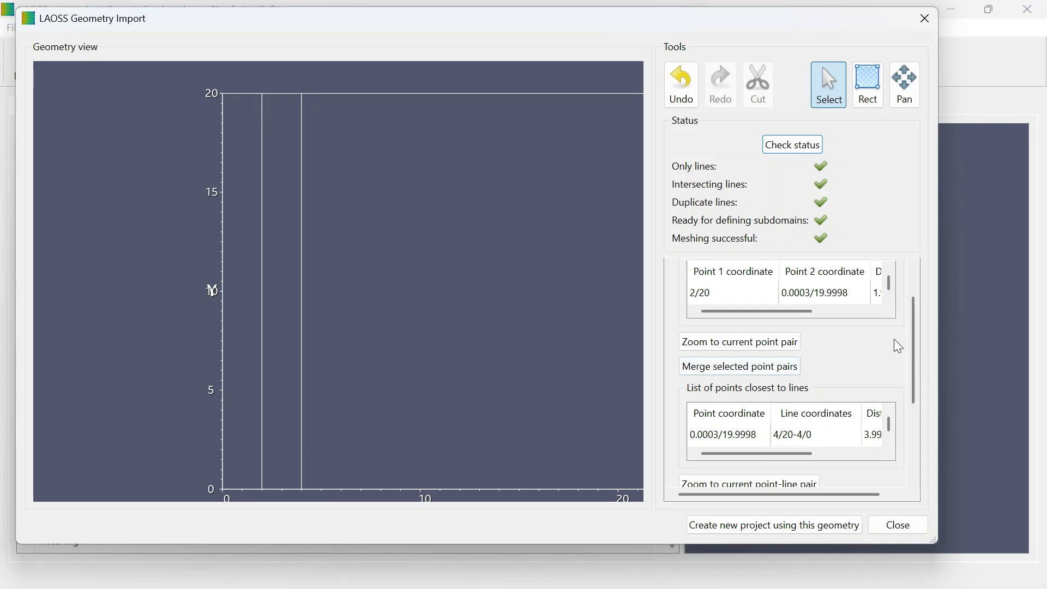
{"action": "left_click_drag", "start_coordinate": [916, 332], "coordinate": [918, 279]}
{"action": "left_click", "coordinate": [703, 279]}
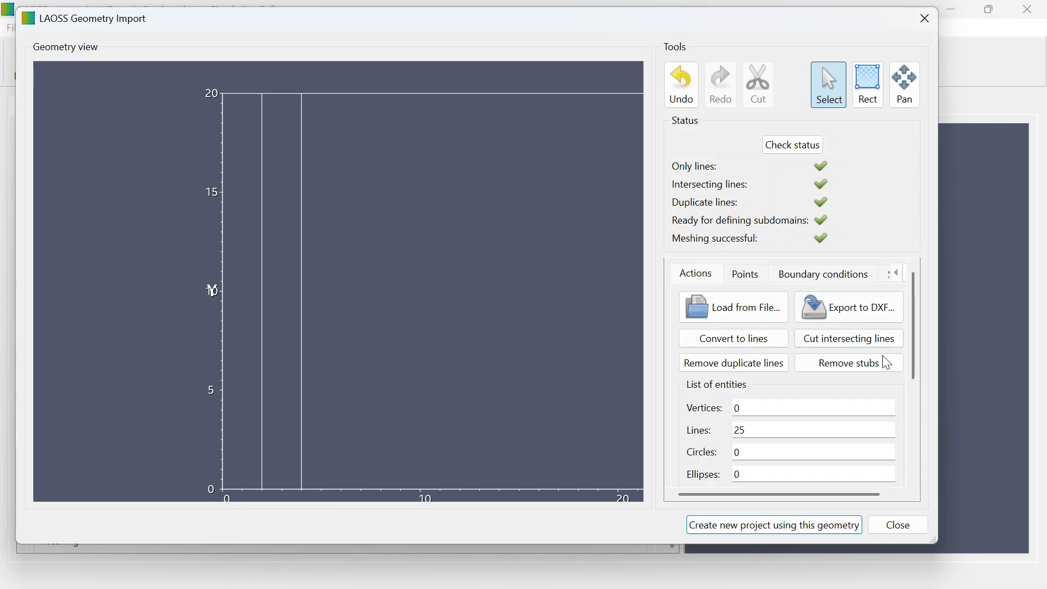
{"action": "left_click_drag", "start_coordinate": [915, 332], "coordinate": [919, 452]}
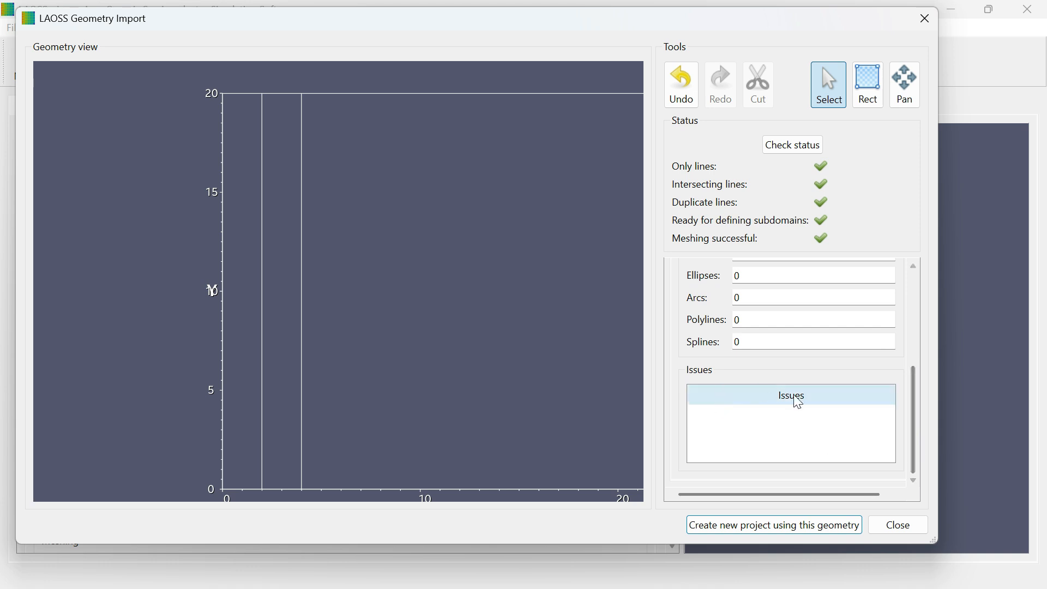
{"action": "scroll", "coordinate": [809, 304], "scroll_direction": "up", "scroll_amount": 5}
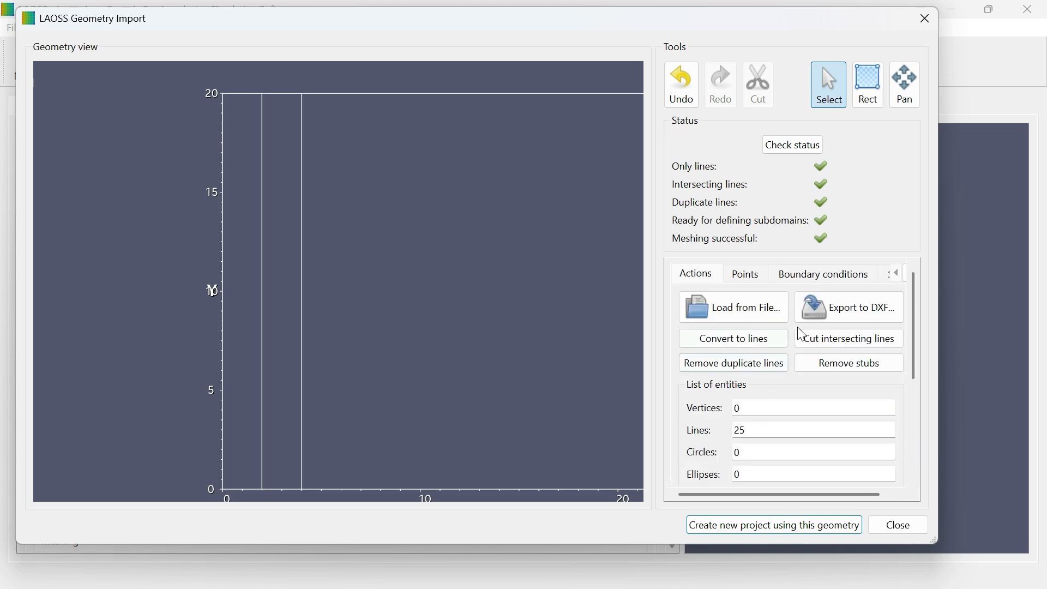
Examine the closest point pairs, the points closest to lines and the point cluster merging options.
{"action": "left_click", "coordinate": [737, 275]}
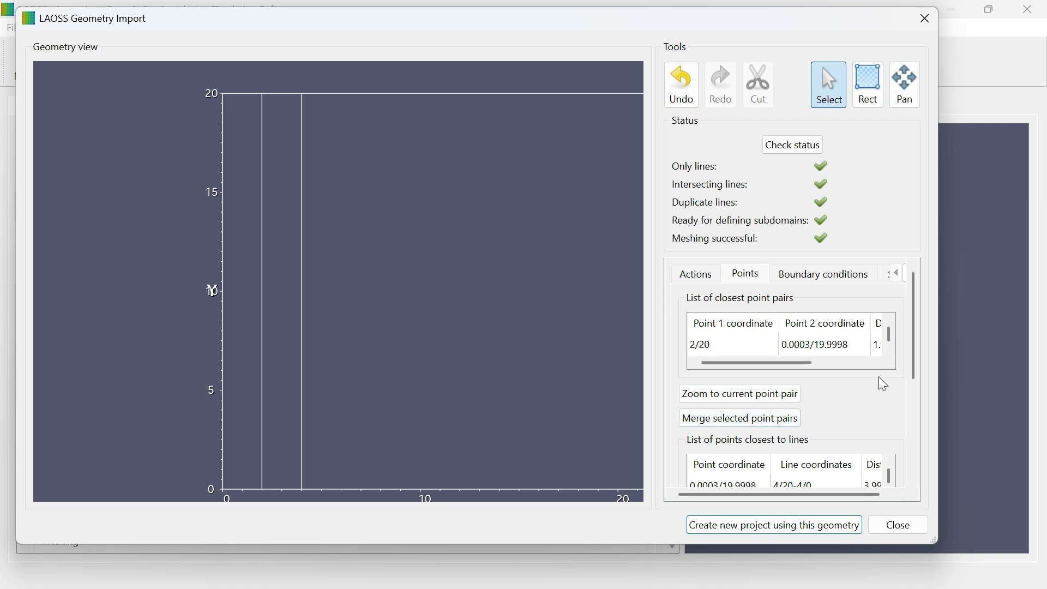
{"action": "left_click_drag", "start_coordinate": [911, 349], "coordinate": [914, 410]}
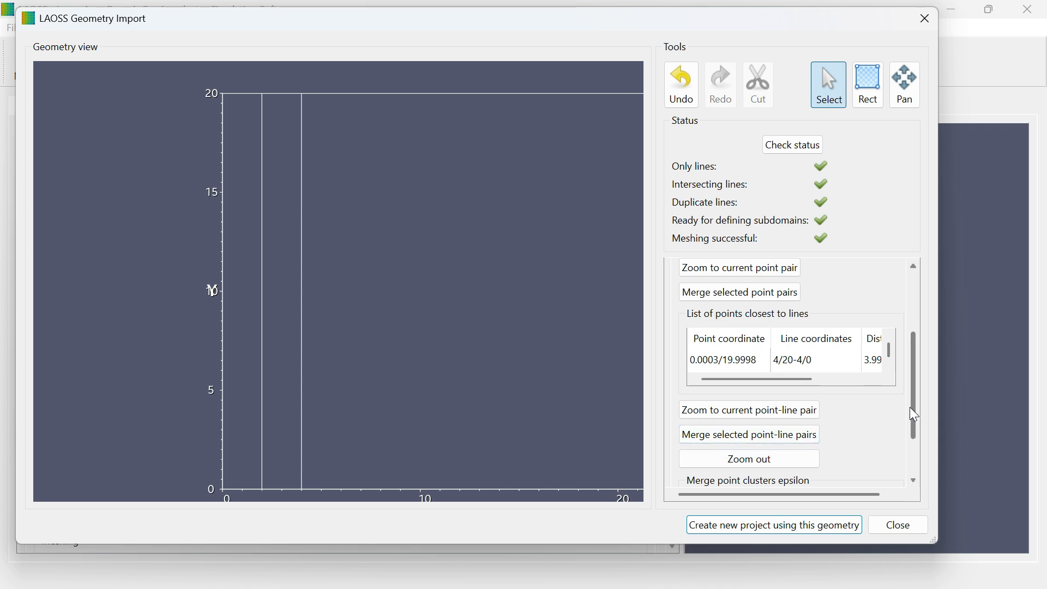
{"action": "left_click_drag", "start_coordinate": [913, 407], "coordinate": [917, 447]}
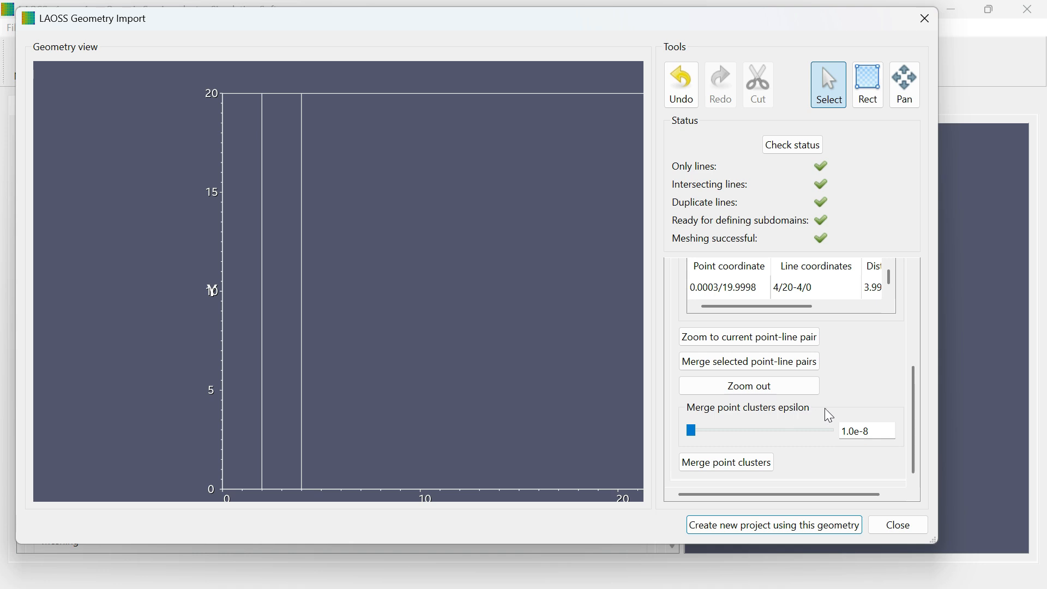
{"action": "left_click_drag", "start_coordinate": [694, 434], "coordinate": [678, 434]}
{"action": "left_click", "coordinate": [717, 466]}
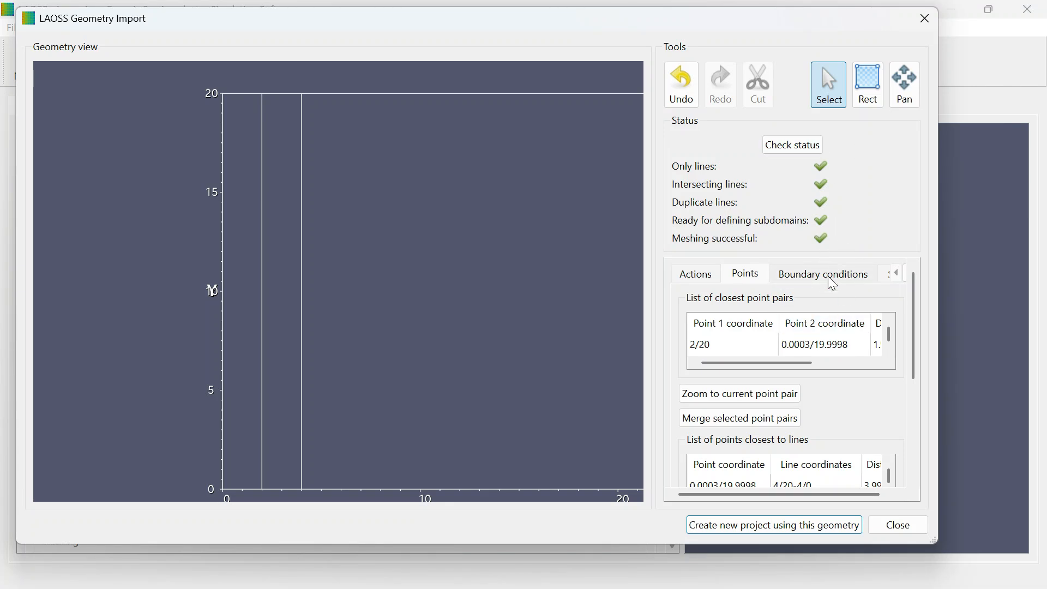
Try to create a boundary condition without any line selected in the geometry.
{"action": "left_click", "coordinate": [830, 274]}
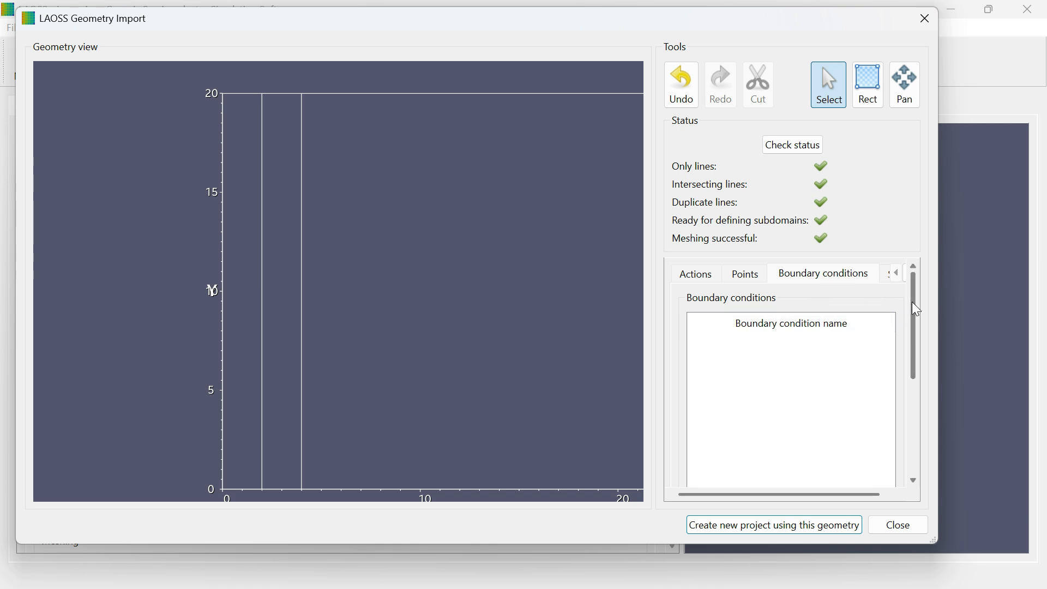
{"action": "left_click_drag", "start_coordinate": [912, 302], "coordinate": [936, 420]}
{"action": "scroll", "coordinate": [153, 202], "scroll_direction": "down", "scroll_amount": 4}
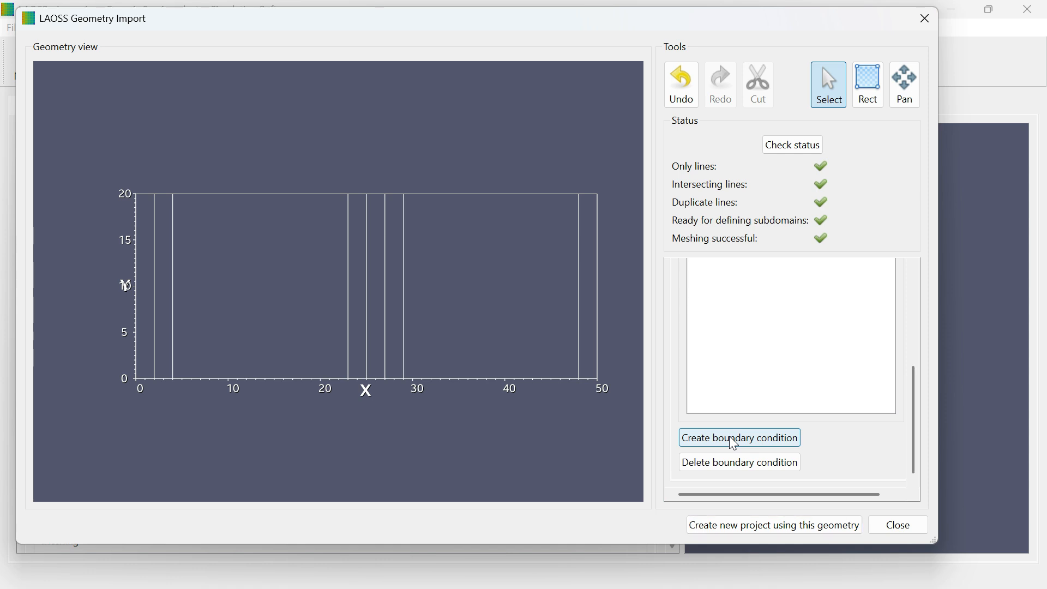
{"action": "left_click", "coordinate": [735, 438]}
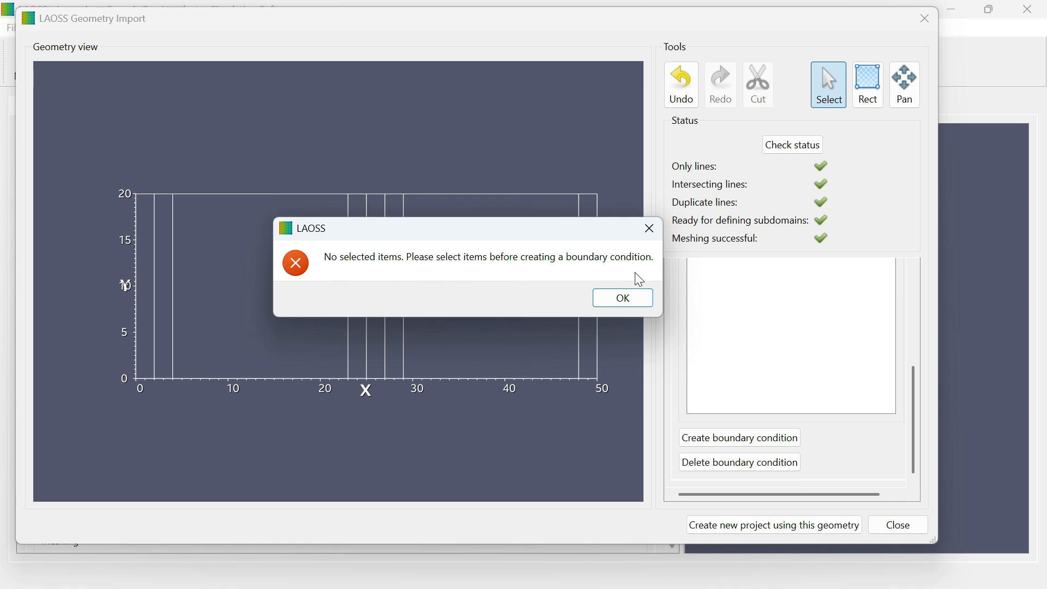
{"action": "left_click", "coordinate": [617, 301]}
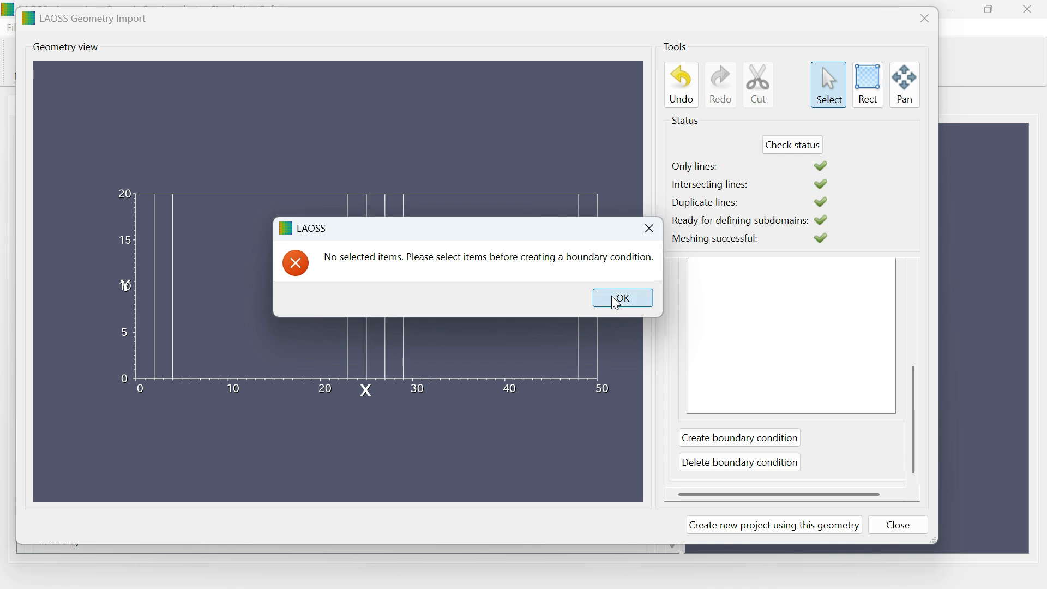
Create a boundary condition named Edge1 on the vertical boundary line at X = 0 and select its list entry.
{"action": "left_click", "coordinate": [136, 285]}
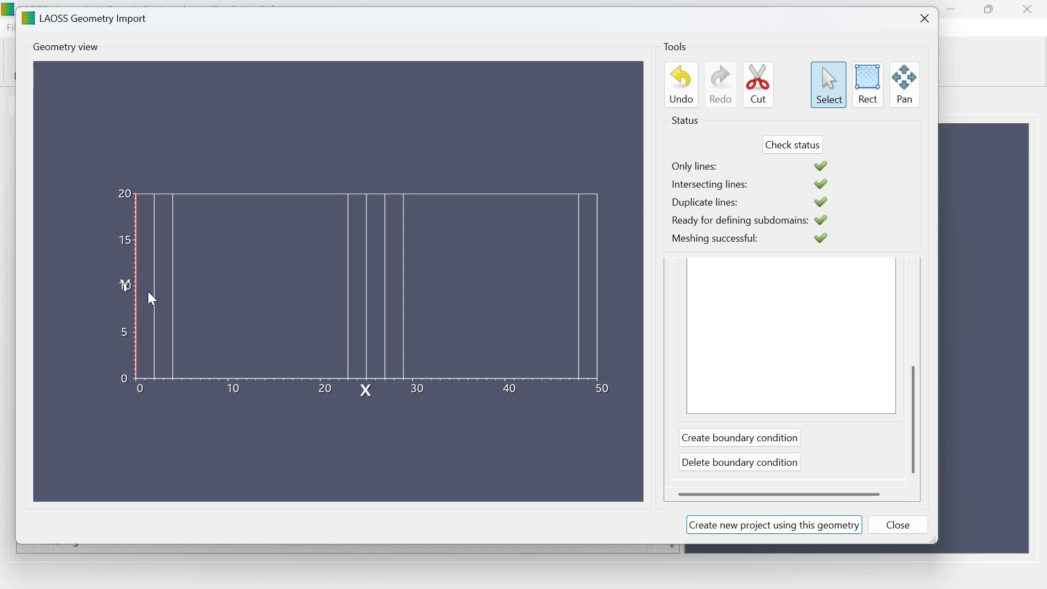
{"action": "left_click", "coordinate": [717, 437]}
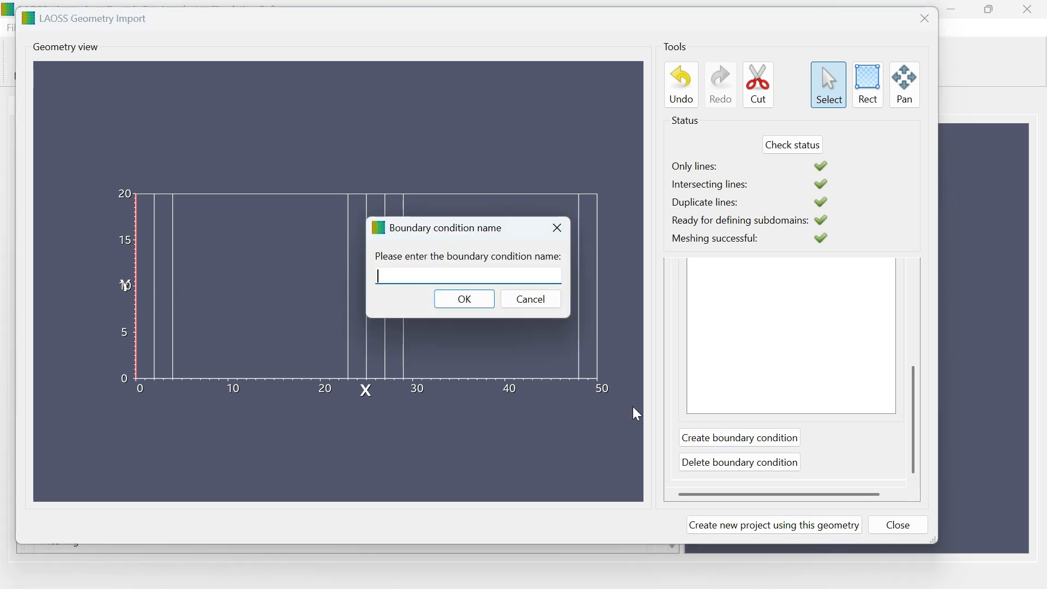
{"action": "type", "text": "Edge"}
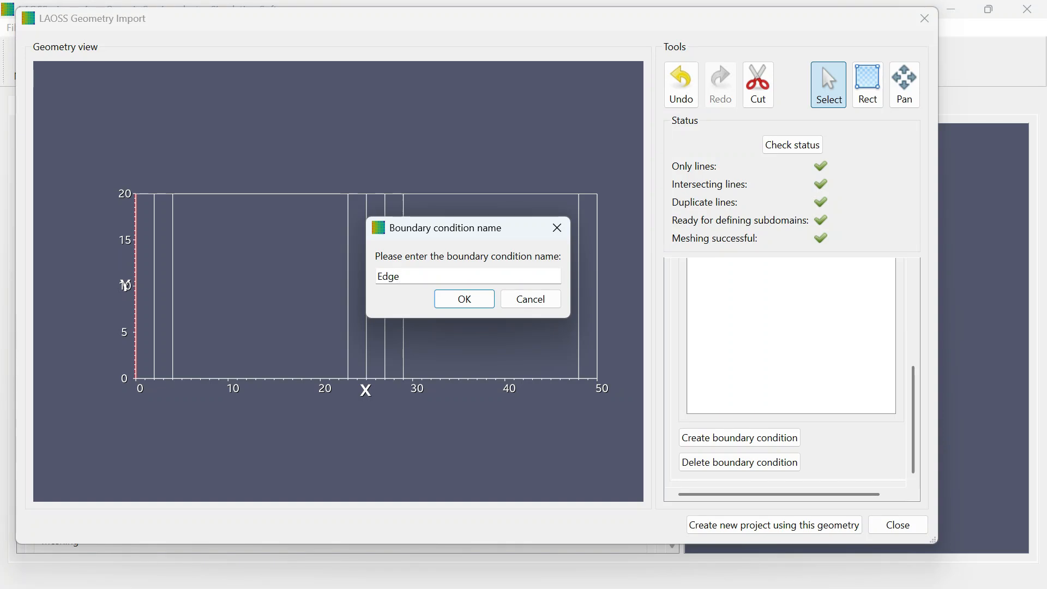
{"action": "type", "text": "1"}
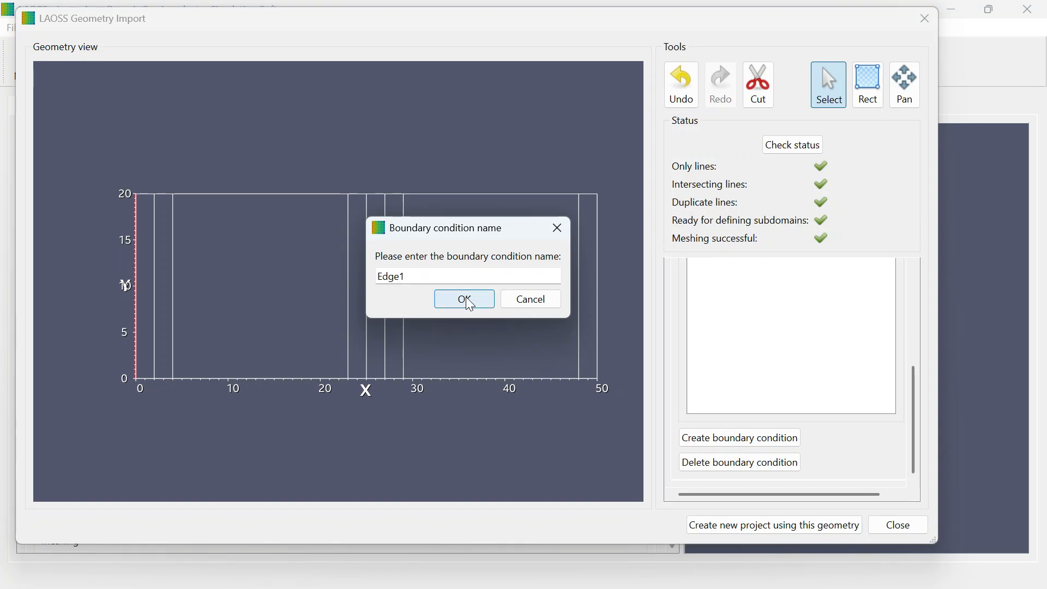
{"action": "left_click", "coordinate": [465, 298]}
{"action": "scroll", "coordinate": [922, 348], "scroll_direction": "up", "scroll_amount": 2}
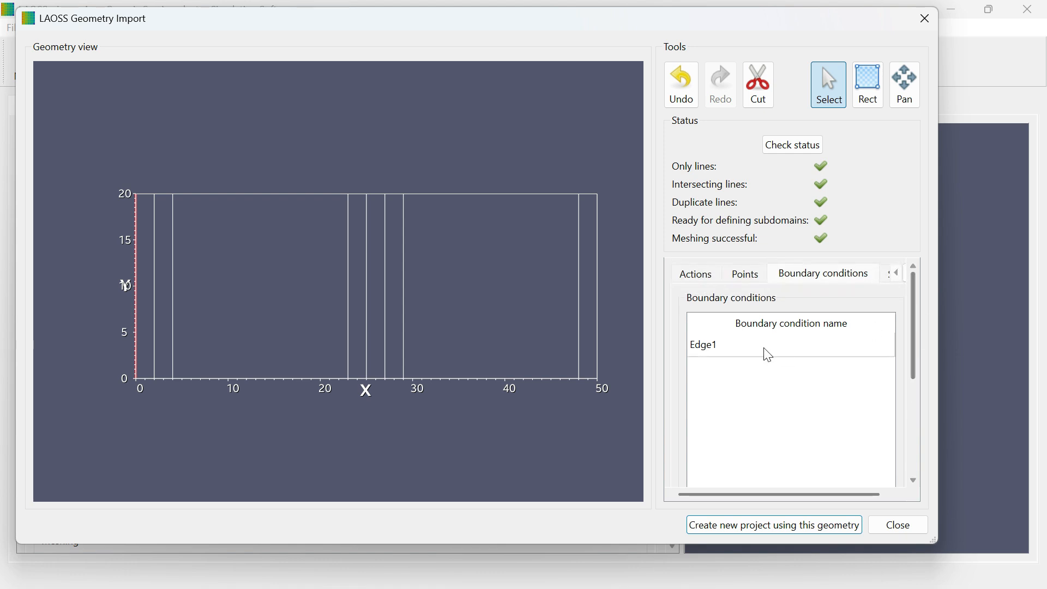
{"action": "scroll", "coordinate": [899, 374], "scroll_direction": "down", "scroll_amount": 5}
{"action": "scroll", "coordinate": [918, 384], "scroll_direction": "up", "scroll_amount": 3}
{"action": "left_click", "coordinate": [766, 345]}
Create a boundary condition named Edge2 on the vertical boundary line at X = 50.
{"action": "scroll", "coordinate": [914, 384], "scroll_direction": "down", "scroll_amount": 1}
{"action": "scroll", "coordinate": [915, 387], "scroll_direction": "down", "scroll_amount": 2}
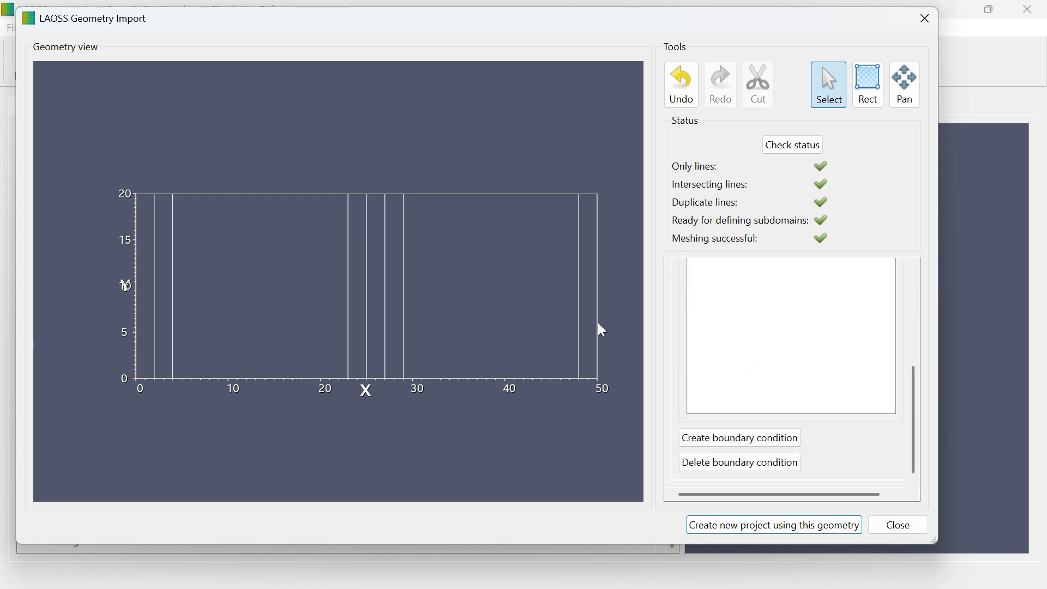
{"action": "left_click", "coordinate": [598, 321]}
{"action": "left_click", "coordinate": [727, 443]}
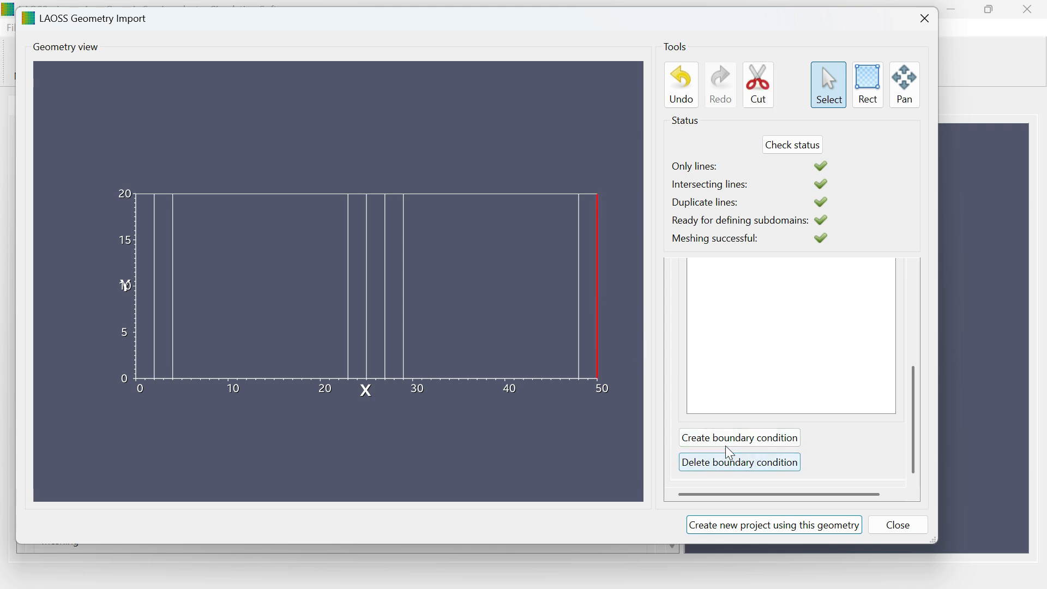
{"action": "type", "text": "Edge2"}
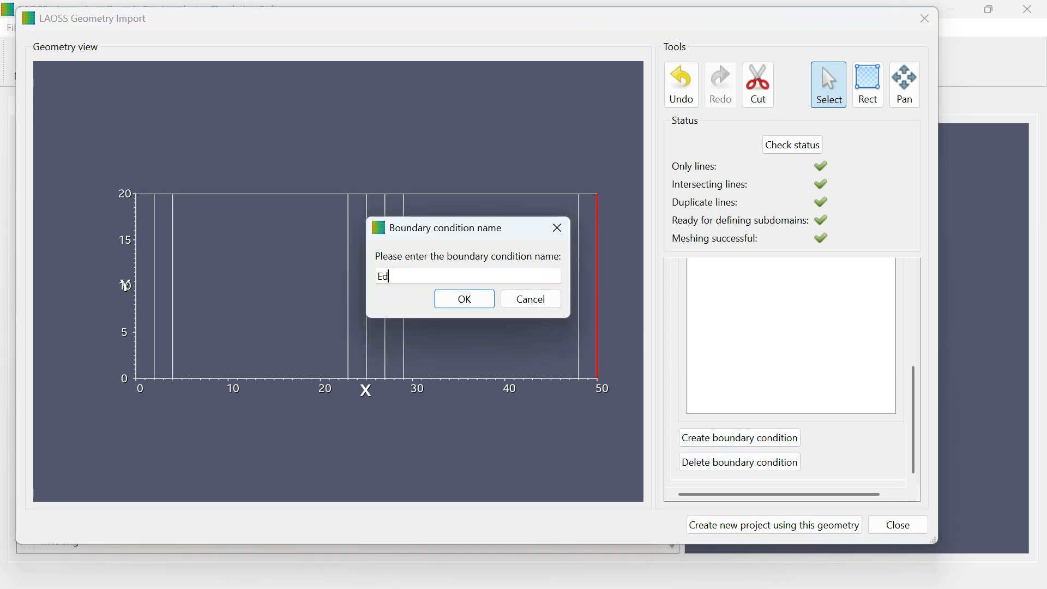
{"action": "left_click", "coordinate": [451, 301]}
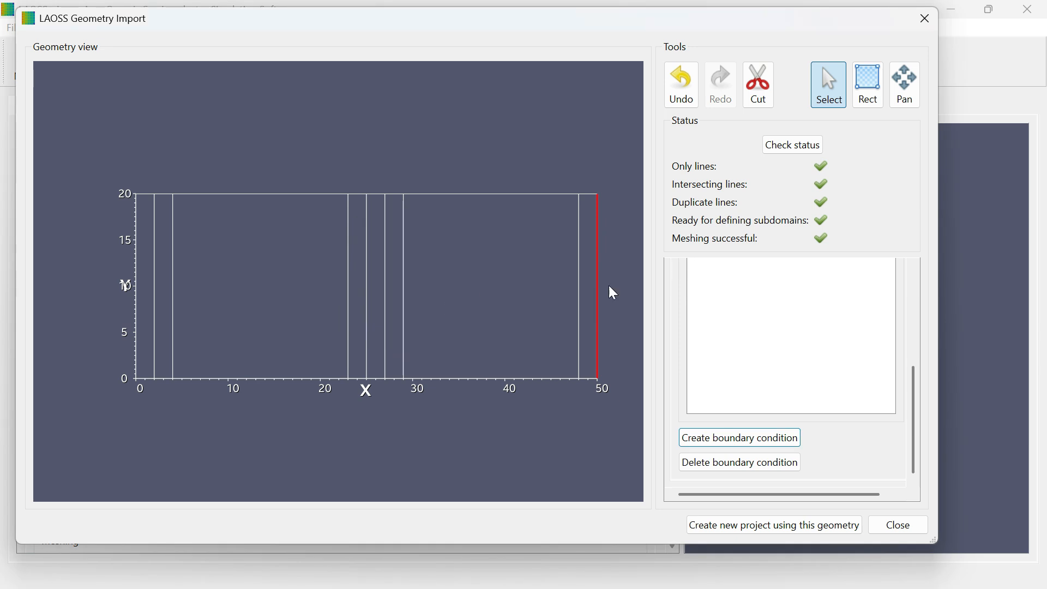
Examine which geometry lines are assigned to the boundary conditions Edge2 and Edge1.
{"action": "left_click", "coordinate": [725, 372]}
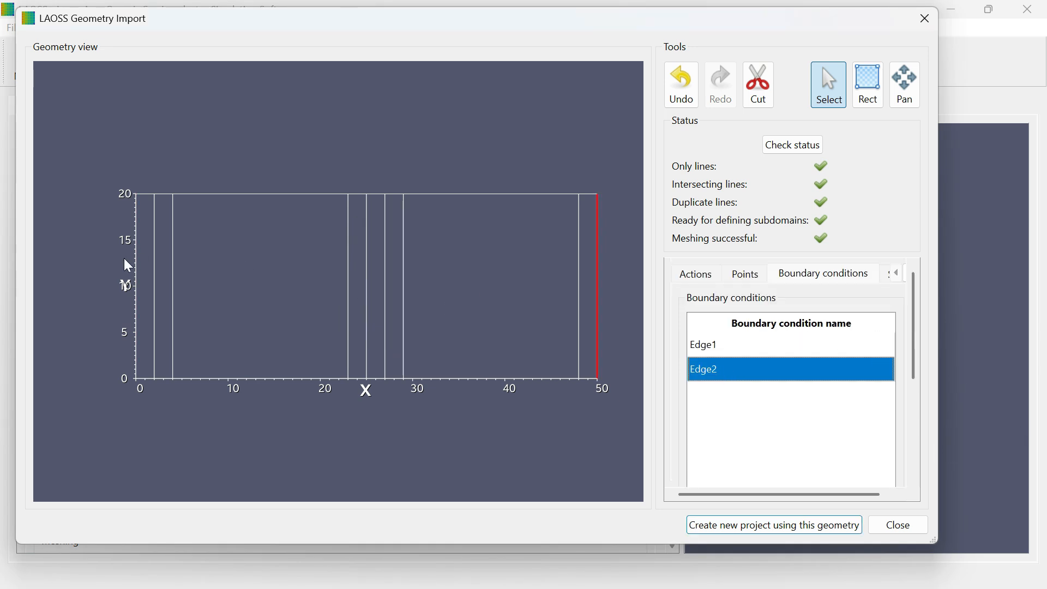
{"action": "left_click", "coordinate": [763, 349]}
{"action": "left_click_drag", "start_coordinate": [912, 342], "coordinate": [912, 395]}
{"action": "left_click_drag", "start_coordinate": [917, 359], "coordinate": [909, 304]}
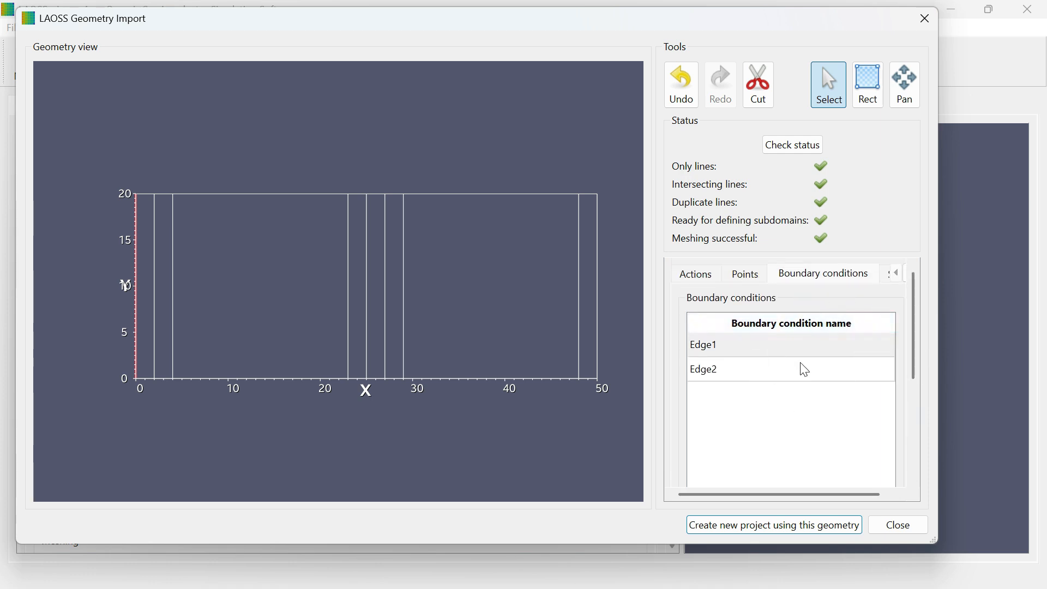
{"action": "left_click_drag", "start_coordinate": [909, 358], "coordinate": [915, 463]}
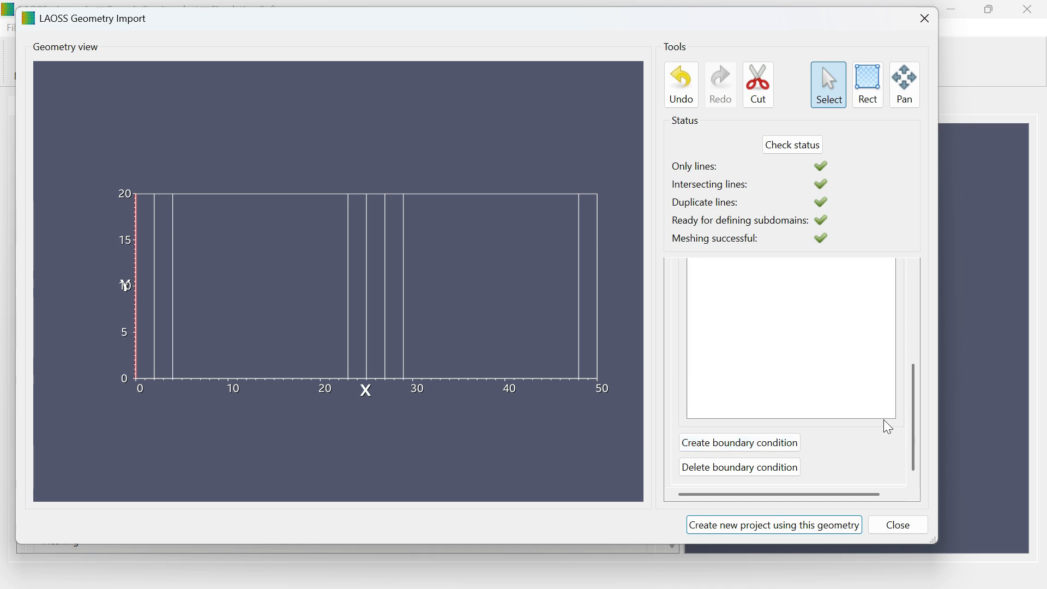
{"action": "left_click_drag", "start_coordinate": [910, 414], "coordinate": [933, 290]}
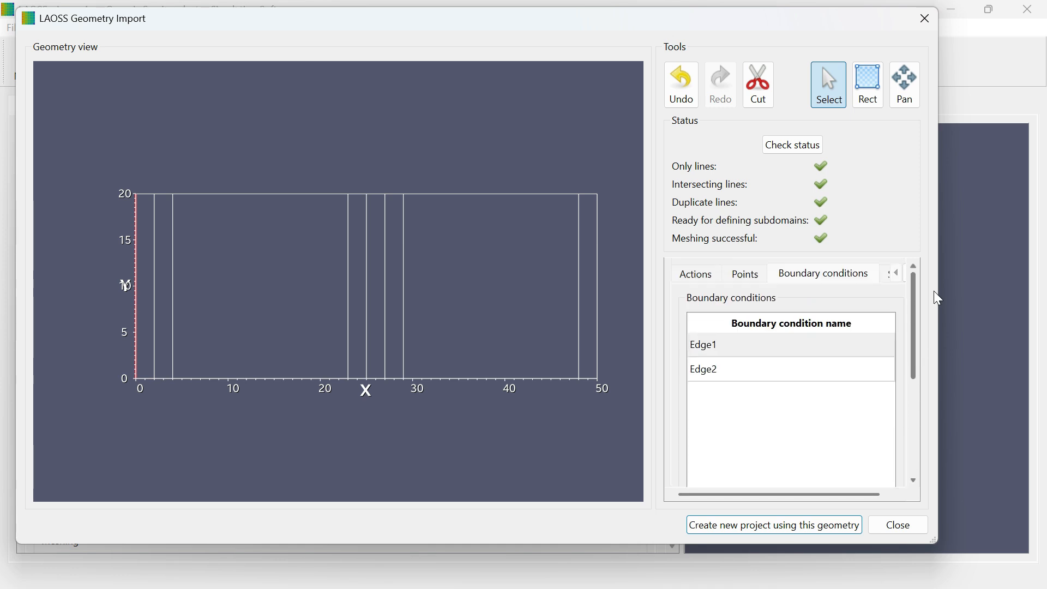
Create a subdomain named P1 with the vertical lines at X = 2, 4, 27 and 29 selected.
{"action": "left_click", "coordinate": [888, 274]}
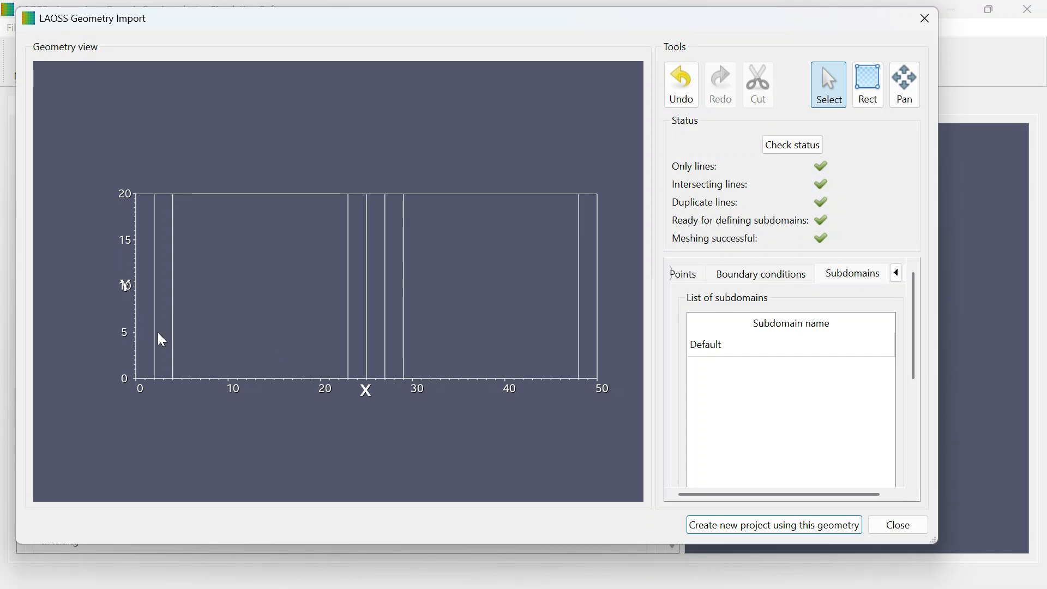
{"action": "scroll", "coordinate": [921, 459], "scroll_direction": "down", "scroll_amount": 5}
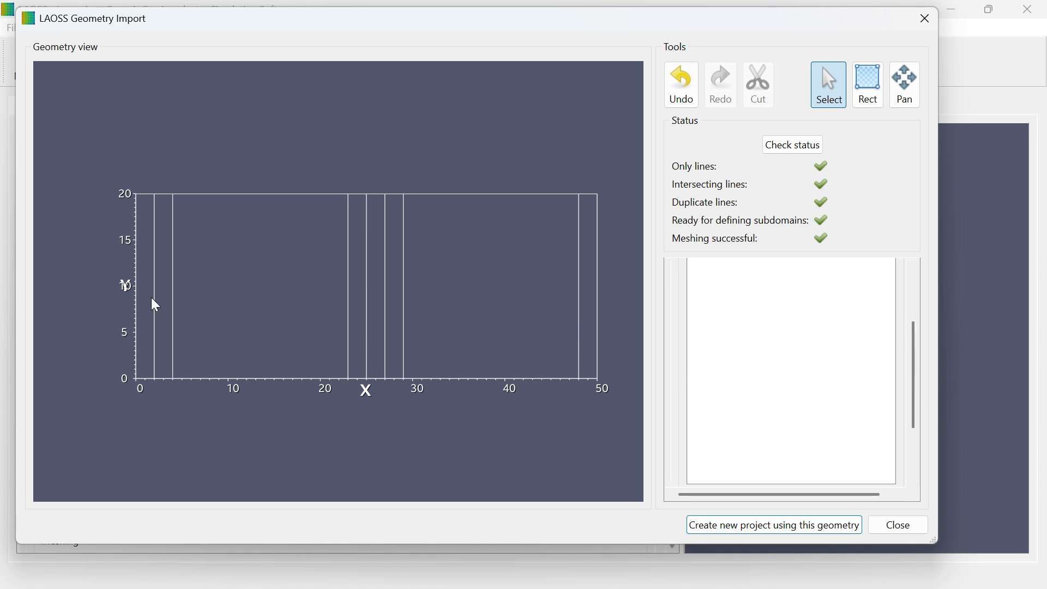
{"action": "left_click", "coordinate": [153, 296]}
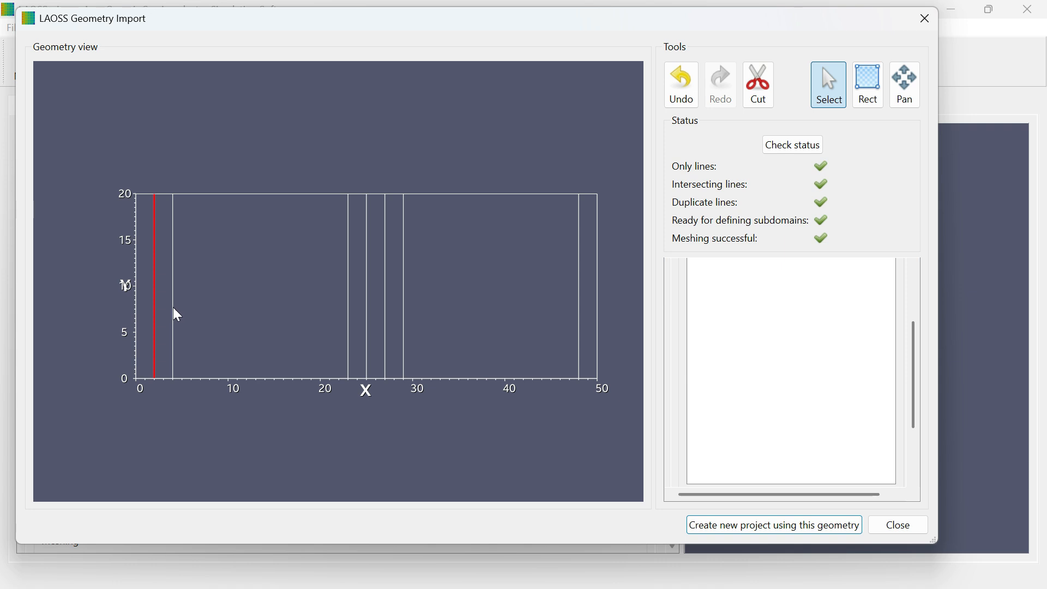
{"action": "left_click", "coordinate": [173, 308], "text": "ctrl"}
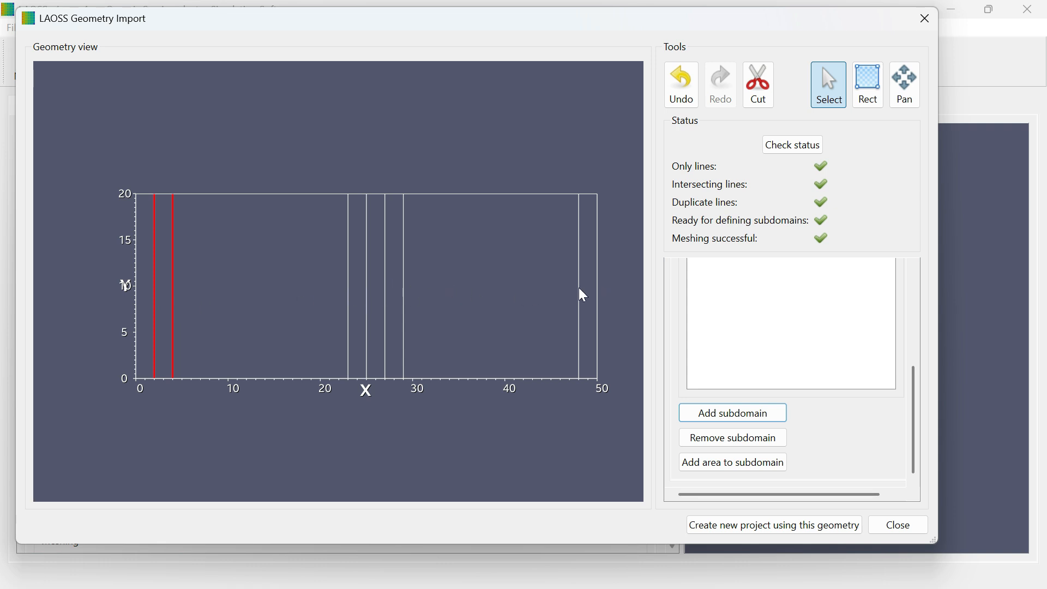
{"action": "left_click", "coordinate": [385, 292], "text": "ctrl"}
{"action": "left_click", "coordinate": [403, 285], "text": "ctrl"}
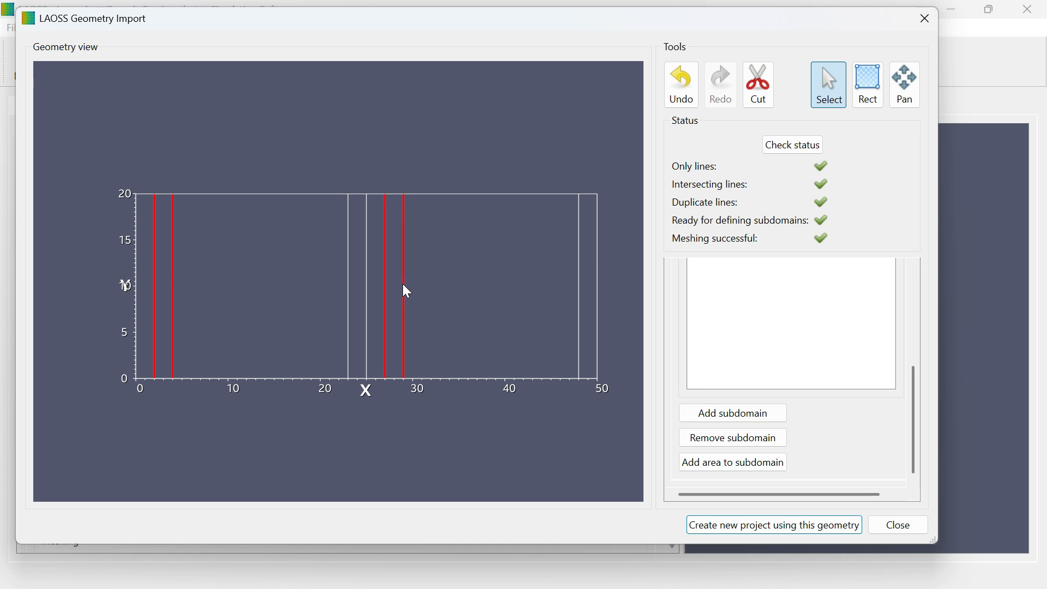
{"action": "left_click", "coordinate": [744, 417]}
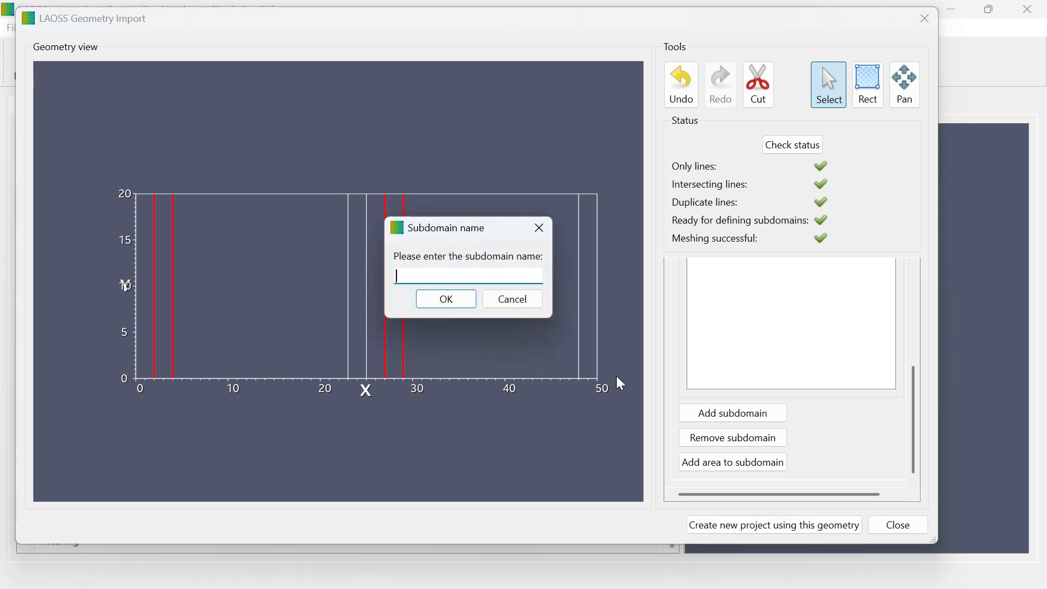
{"action": "type", "text": "P1"}
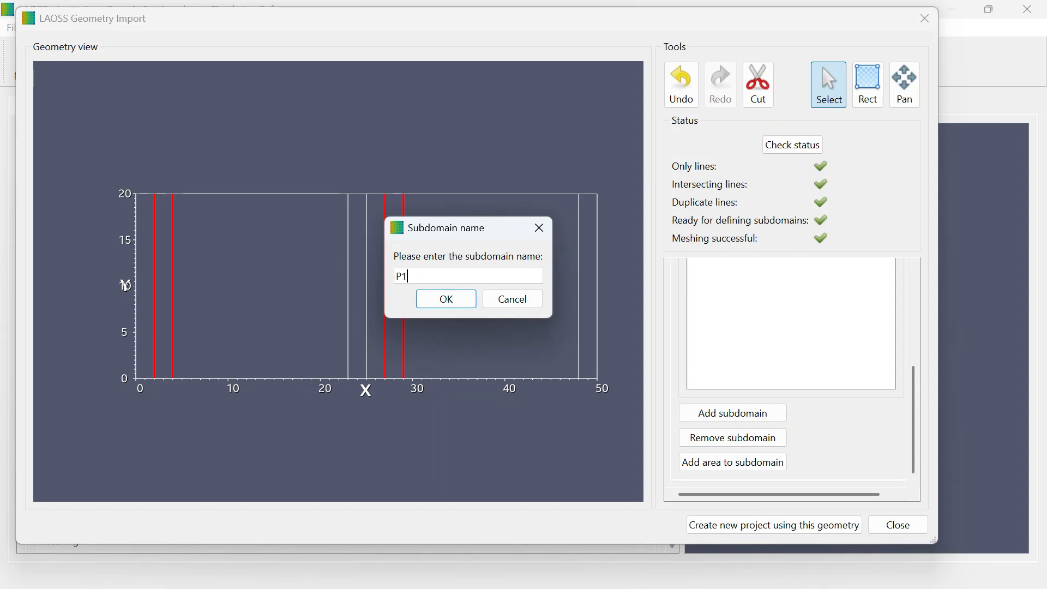
{"action": "left_click", "coordinate": [450, 299]}
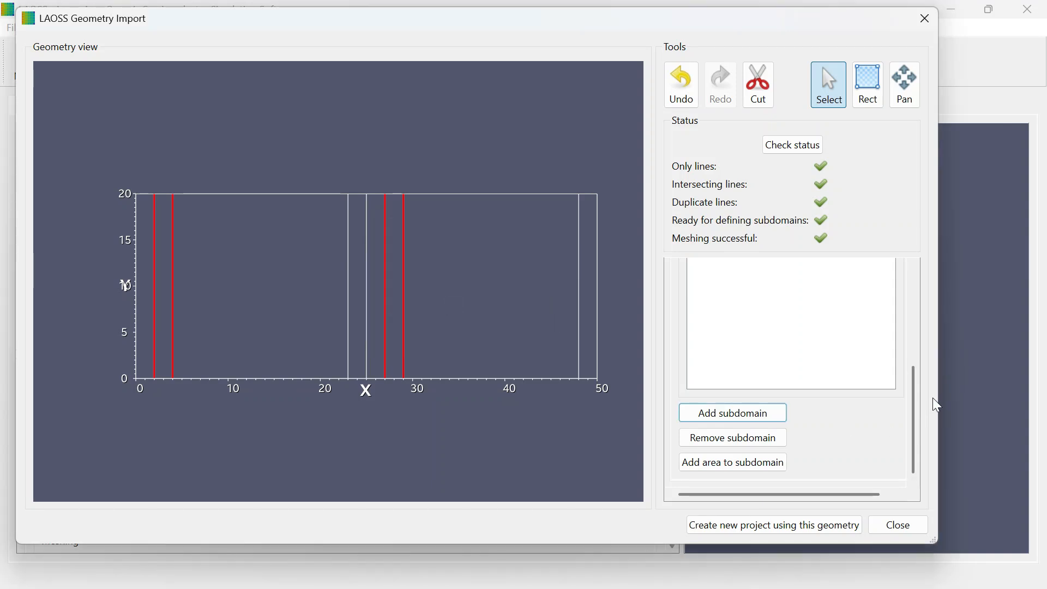
Add the strips between X = 2 and 4 and between X = 27 and 29 to subdomain P1.
{"action": "left_click_drag", "start_coordinate": [915, 417], "coordinate": [909, 381]}
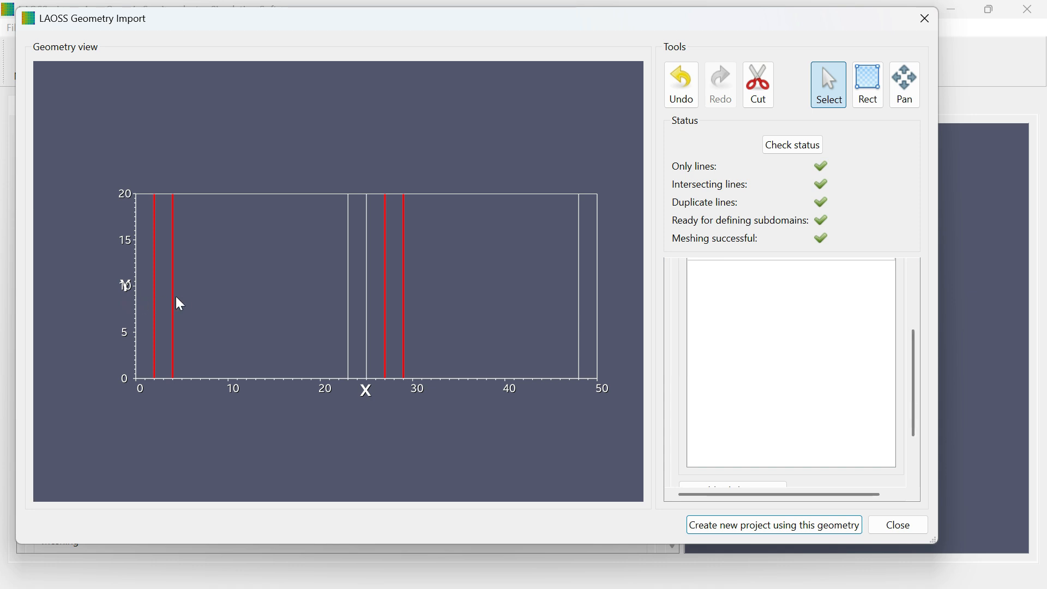
{"action": "scroll", "coordinate": [845, 425], "scroll_direction": "down", "scroll_amount": 3}
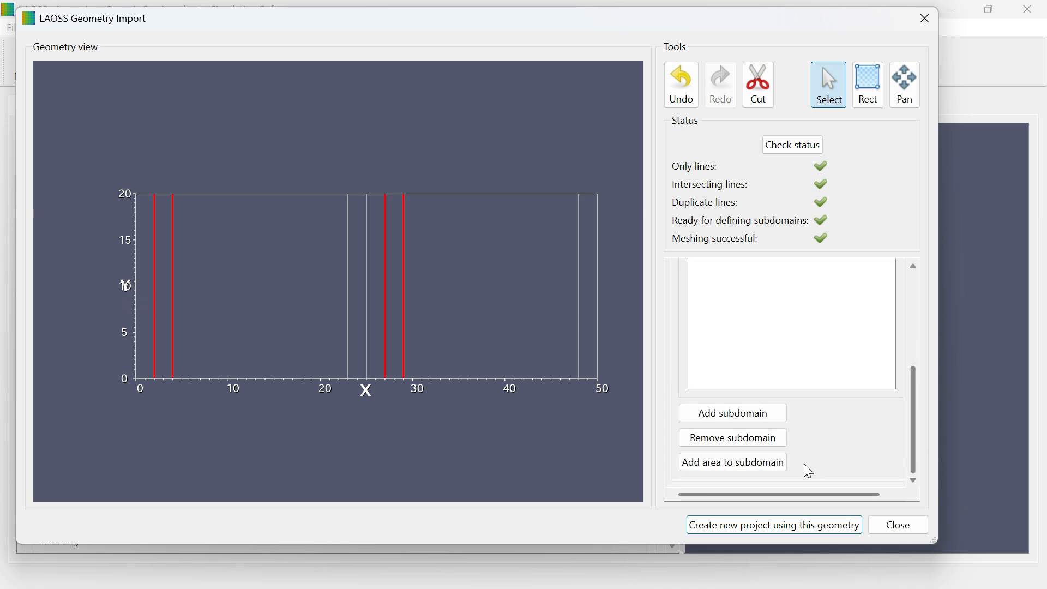
{"action": "left_click", "coordinate": [719, 465]}
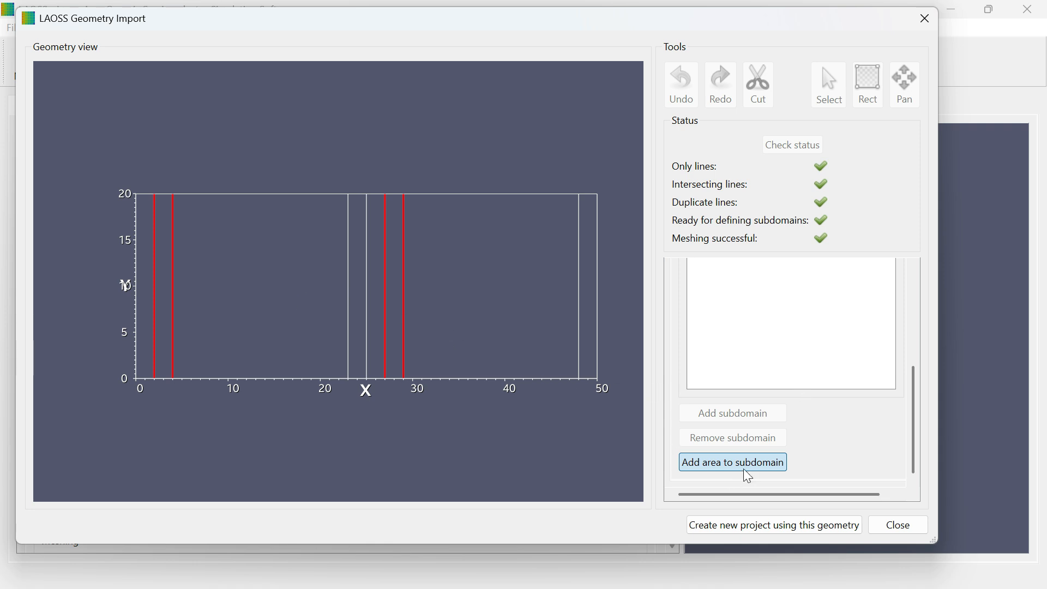
{"action": "left_click", "coordinate": [167, 305]}
{"action": "left_click", "coordinate": [394, 291]}
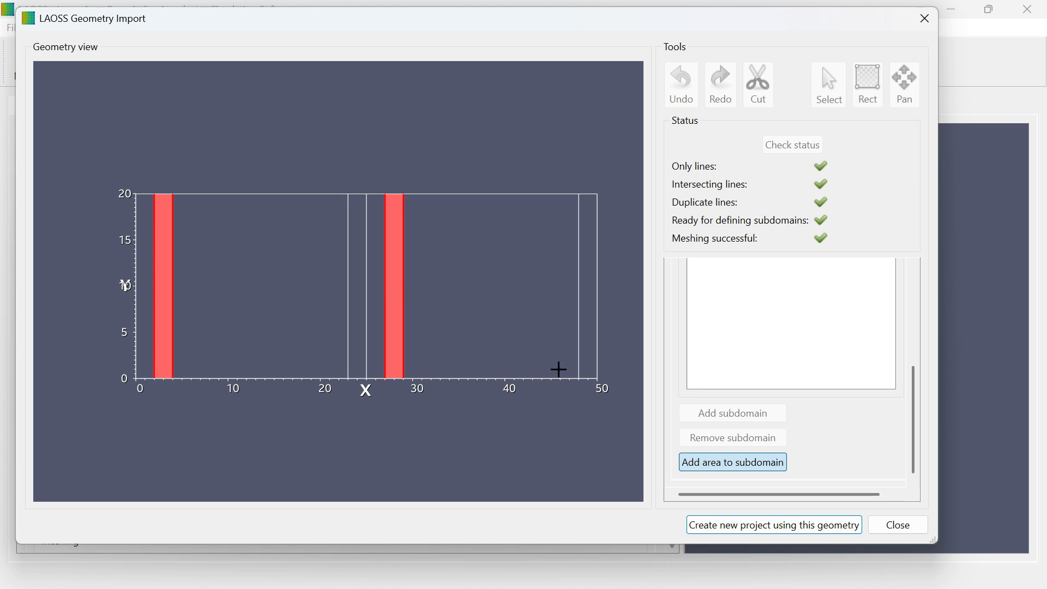
{"action": "left_click", "coordinate": [751, 466]}
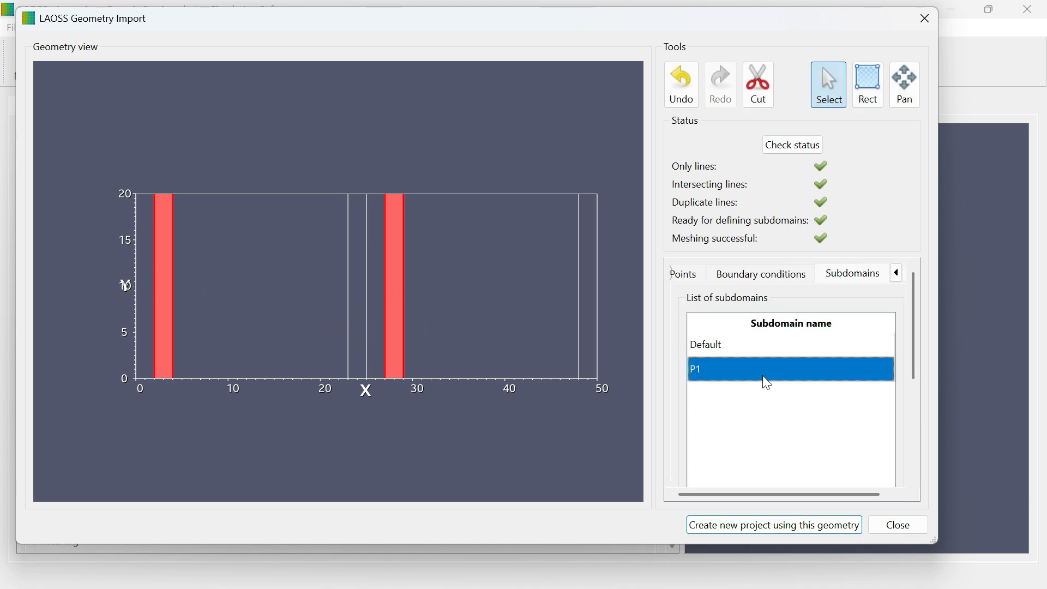
Create a subdomain named P2 with the vertical lines at X = 0, 2, 25 and 27 selected.
{"action": "scroll", "coordinate": [915, 357], "scroll_direction": "down", "scroll_amount": 2}
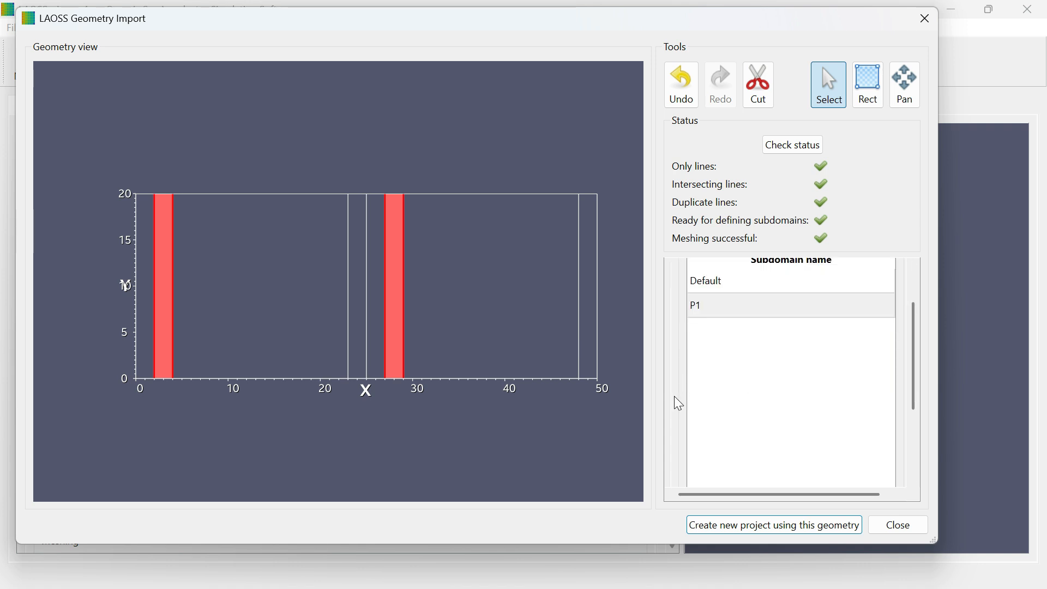
{"action": "scroll", "coordinate": [685, 401], "scroll_direction": "down", "scroll_amount": 2}
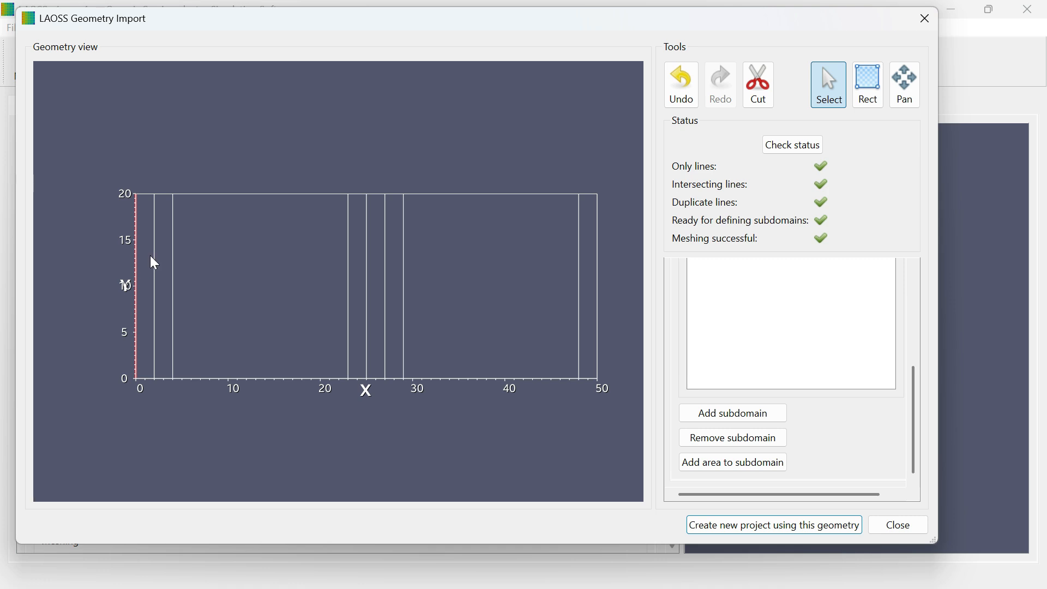
{"action": "left_click", "coordinate": [154, 256]}
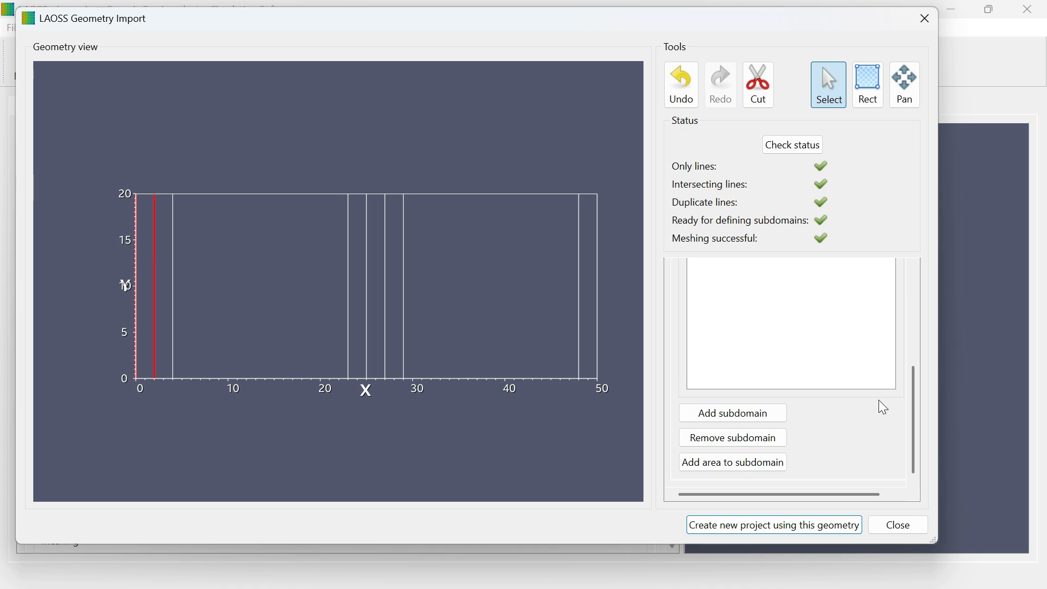
{"action": "left_click", "coordinate": [367, 294]}
{"action": "left_click", "coordinate": [385, 292]}
{"action": "left_click", "coordinate": [731, 416]}
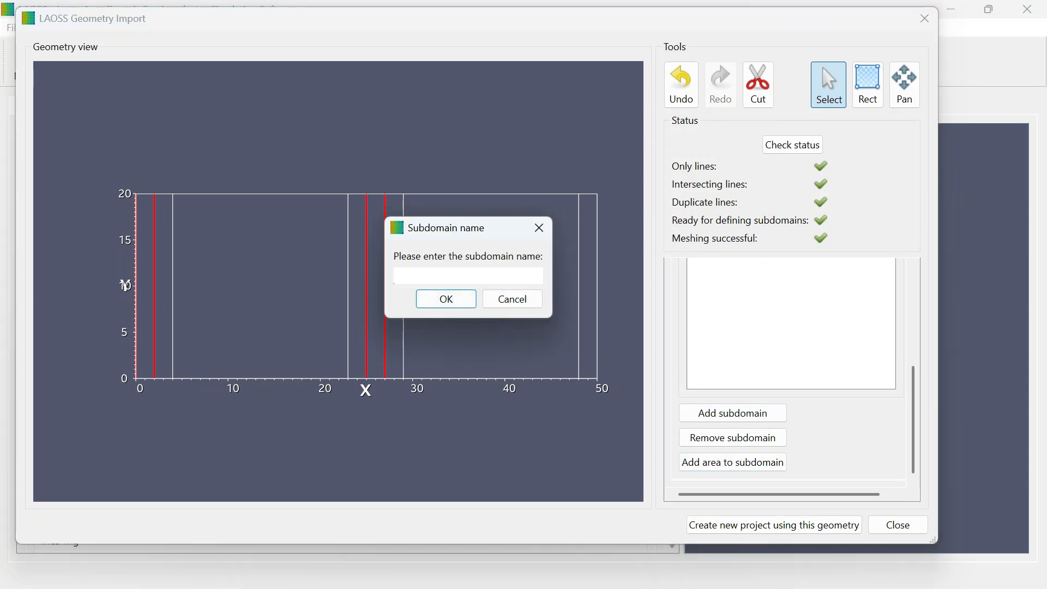
{"action": "type", "text": "P1"}
{"action": "key", "text": "Return"}
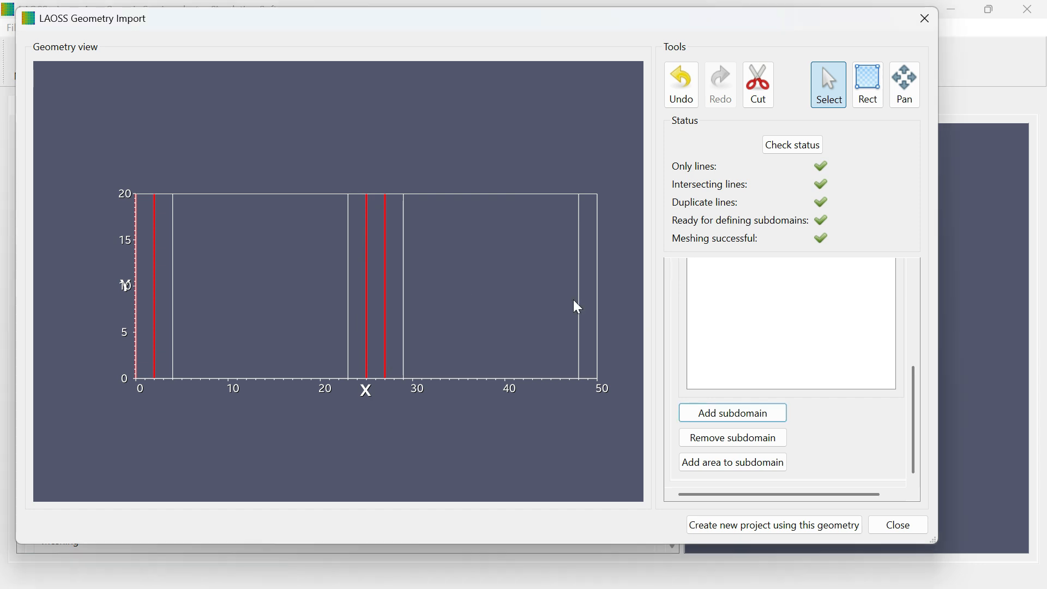
Add the strips at X = 0 to 2 and X = 25 to 27 to subdomain P2 and check each subdomain's areas.
{"action": "left_click", "coordinate": [744, 459]}
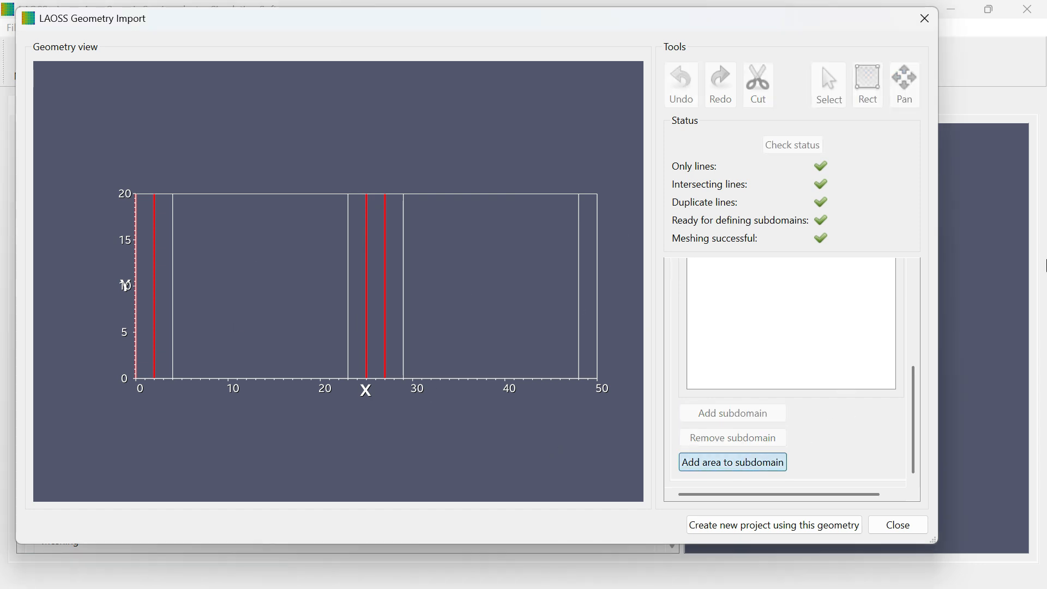
{"action": "left_click", "coordinate": [146, 289]}
{"action": "left_click", "coordinate": [371, 264]}
{"action": "left_click", "coordinate": [737, 460]}
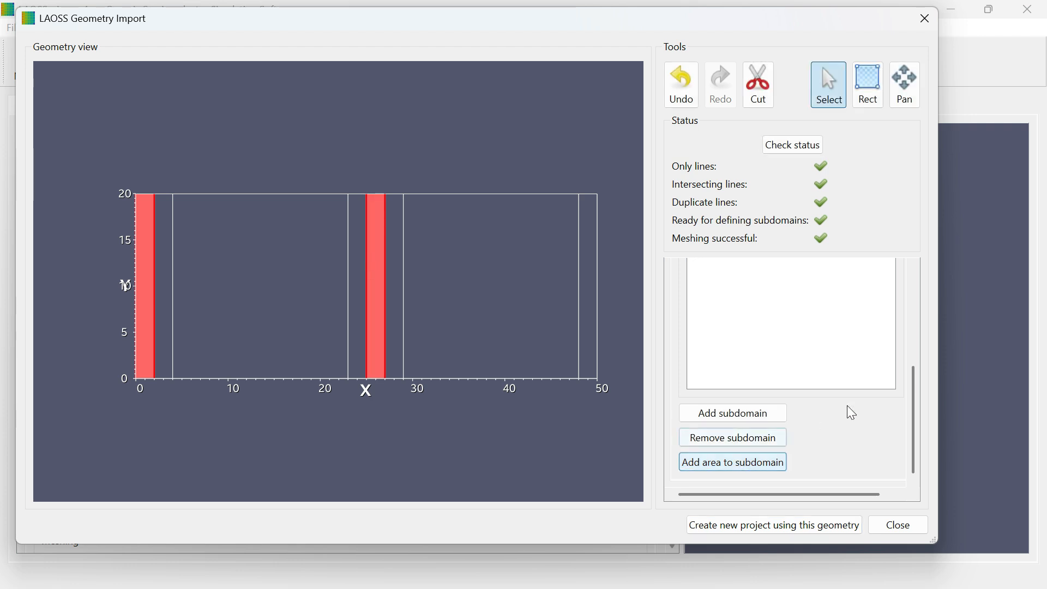
{"action": "left_click", "coordinate": [757, 368]}
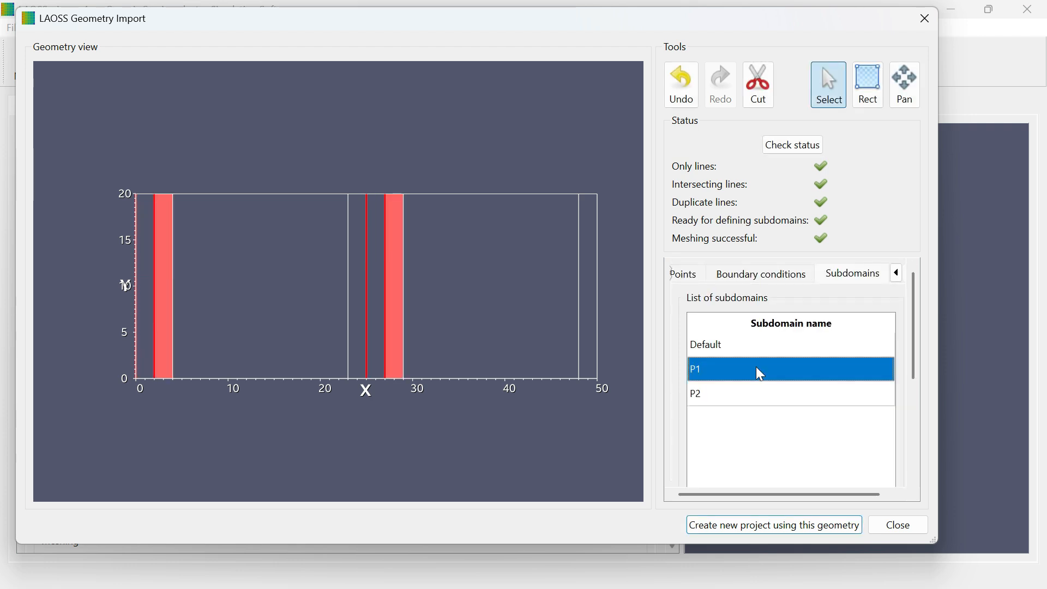
{"action": "left_click", "coordinate": [755, 395]}
{"action": "left_click", "coordinate": [752, 348]}
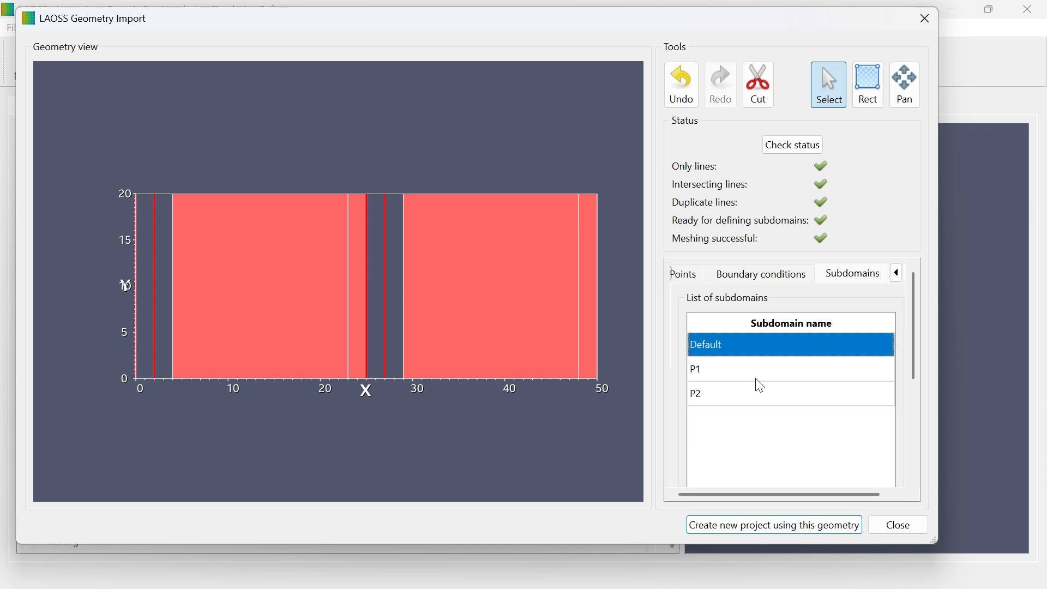
{"action": "left_click", "coordinate": [756, 377]}
{"action": "left_click", "coordinate": [754, 394]}
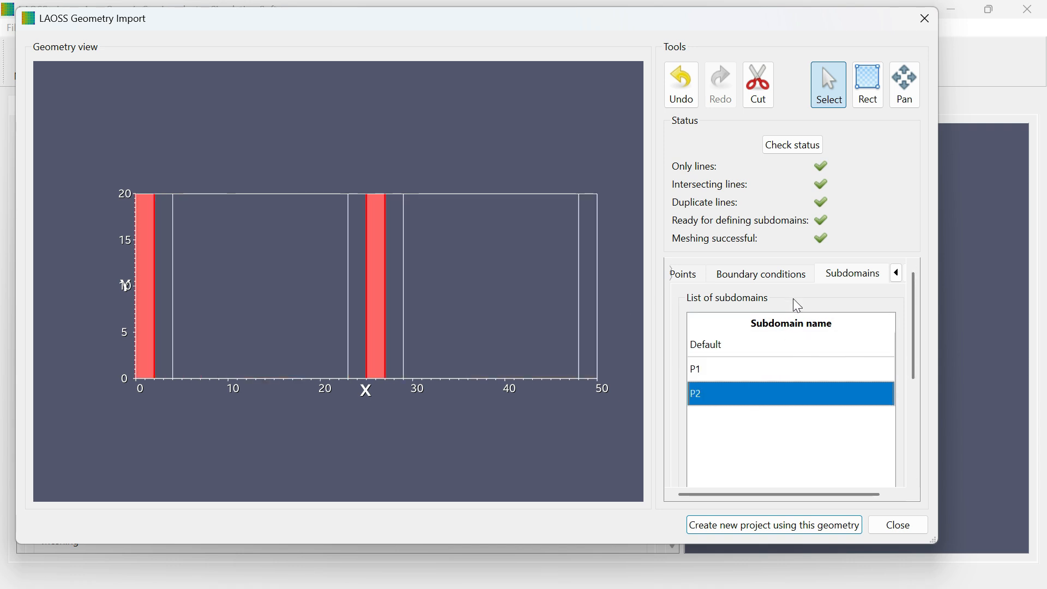
Create a subdomain named P3 with the vertical lines at X = 23, 25, 48 and 50 selected.
{"action": "scroll", "coordinate": [793, 299], "scroll_direction": "down", "scroll_amount": 3}
{"action": "left_click", "coordinate": [578, 282]}
{"action": "left_click", "coordinate": [598, 283], "text": "shift"}
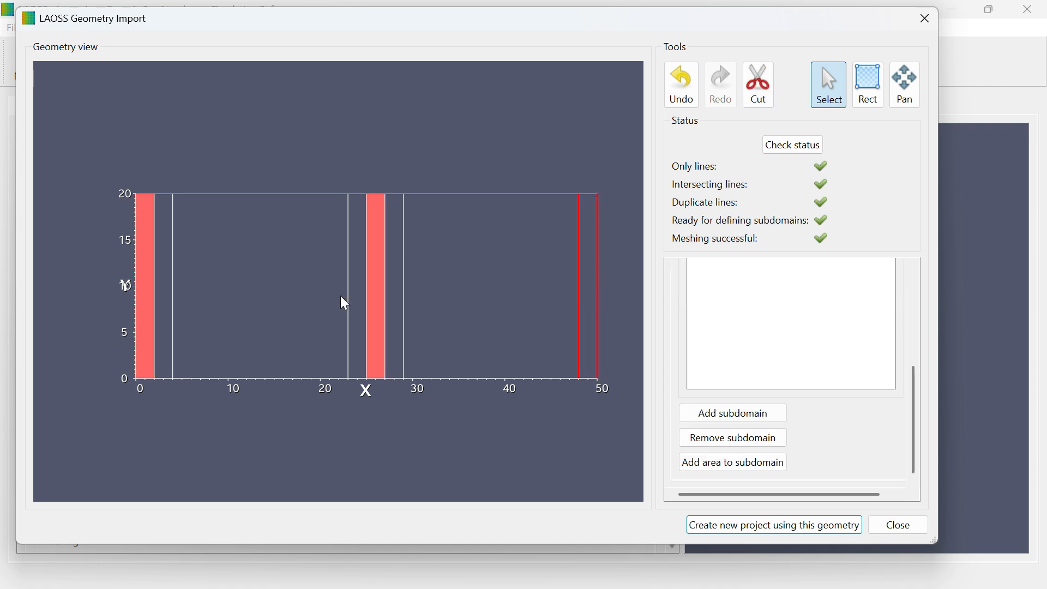
{"action": "left_click", "coordinate": [348, 298], "text": "shift"}
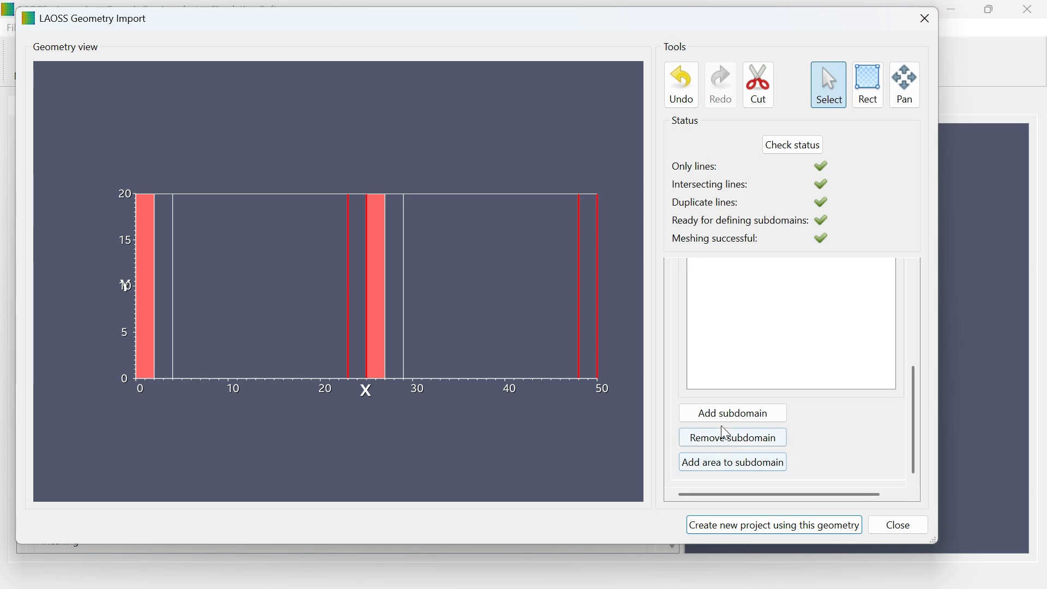
{"action": "left_click", "coordinate": [731, 413]}
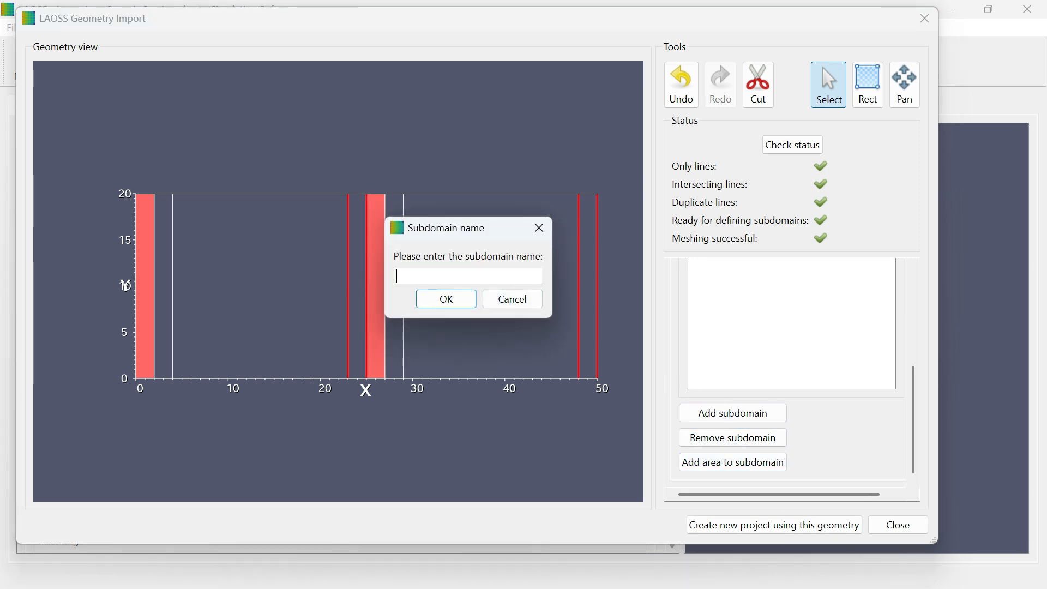
{"action": "type", "text": "P3"}
{"action": "left_click", "coordinate": [446, 299]}
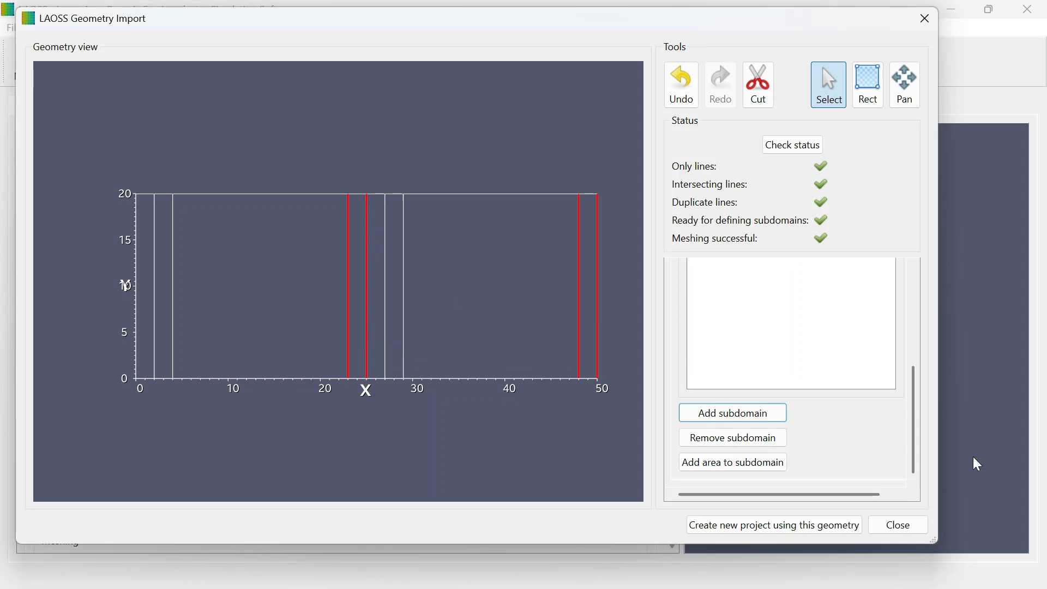
Add the strips at X = 23 to 25 and X = 48 to 50 to subdomain P3 and check the subdomains' areas.
{"action": "left_click", "coordinate": [742, 469]}
{"action": "left_click", "coordinate": [592, 341]}
{"action": "left_click", "coordinate": [355, 305]}
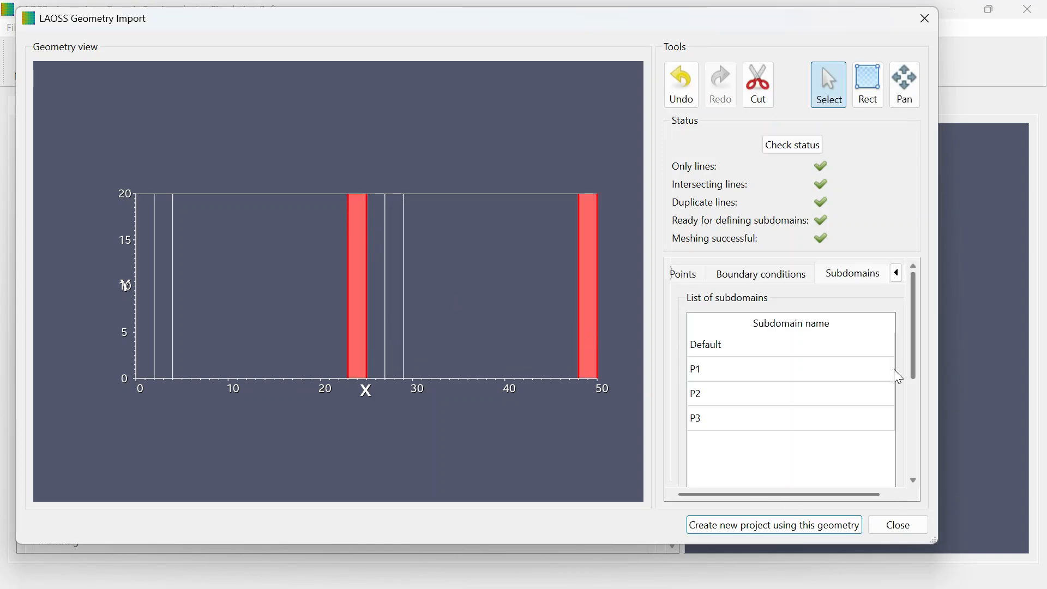
{"action": "left_click", "coordinate": [757, 420]}
{"action": "left_click", "coordinate": [746, 396]}
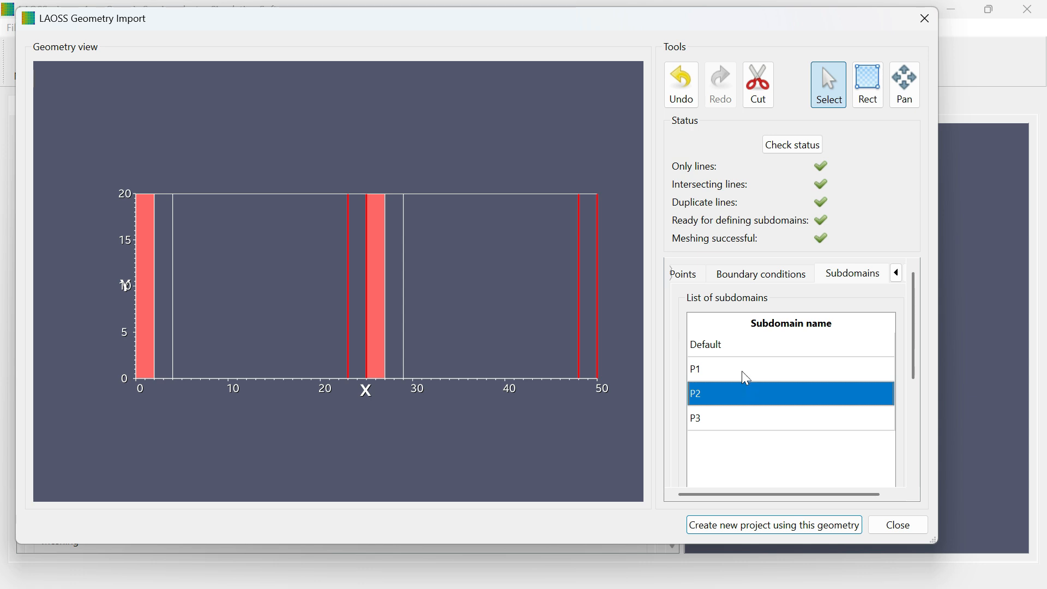
{"action": "left_click", "coordinate": [746, 375]}
Create a large area project named Tutorial23 from the prepared geometry, using the default project path.
{"action": "scroll", "coordinate": [746, 378], "scroll_direction": "down", "scroll_amount": 5}
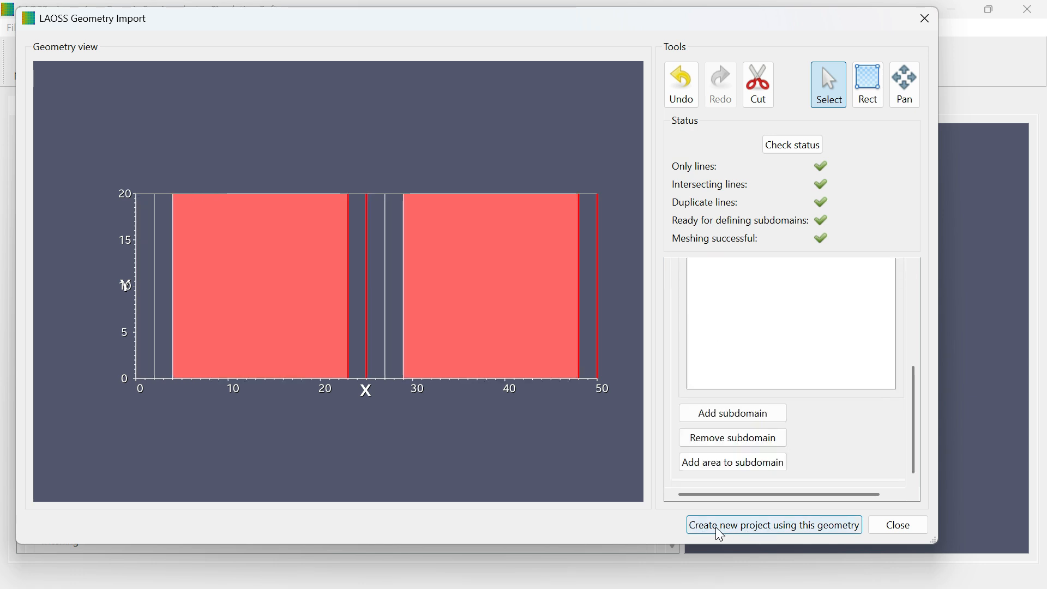
{"action": "left_click", "coordinate": [794, 527]}
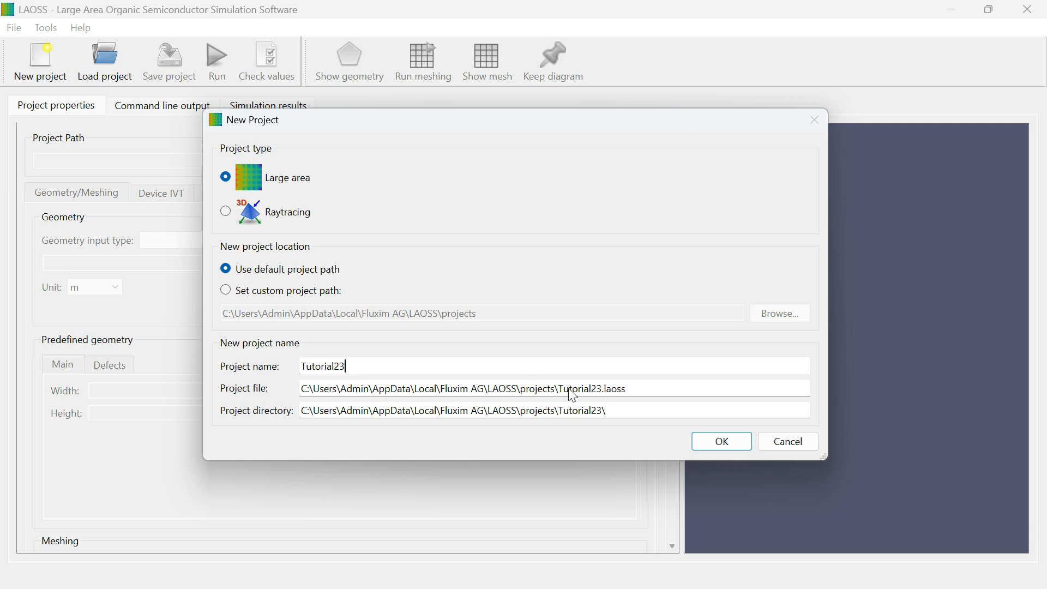
{"action": "left_click", "coordinate": [731, 436]}
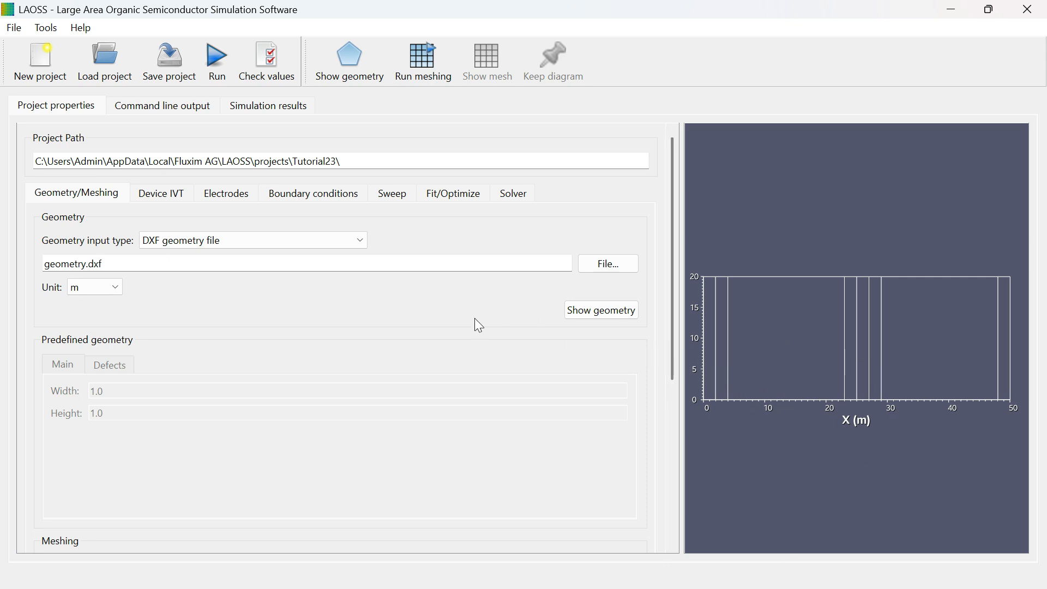
Review the available geometry input types and keep DXF geometry file as the selection.
{"action": "left_click", "coordinate": [215, 241]}
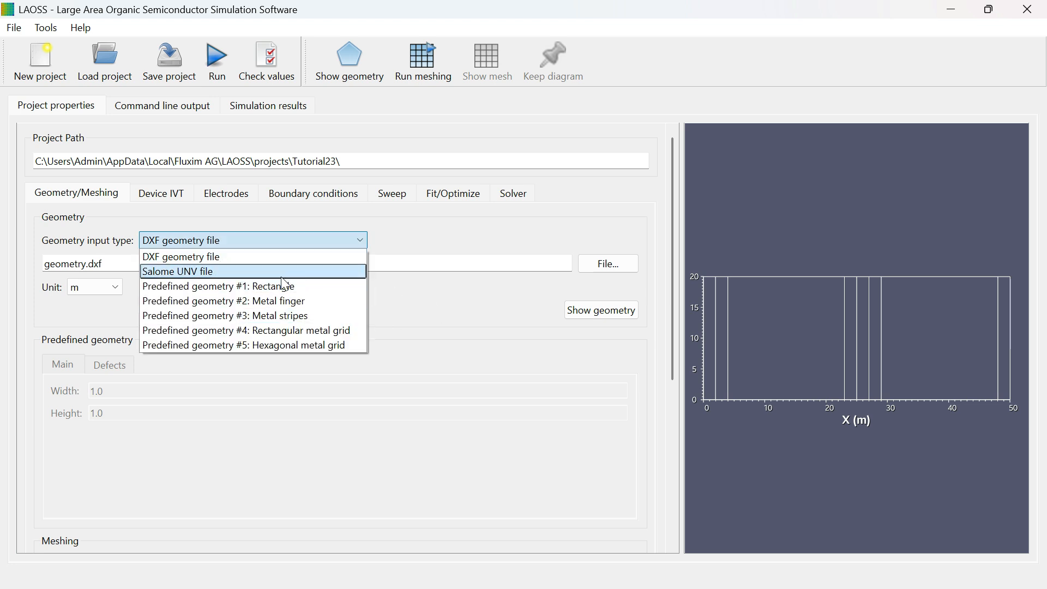
{"action": "left_click", "coordinate": [238, 238]}
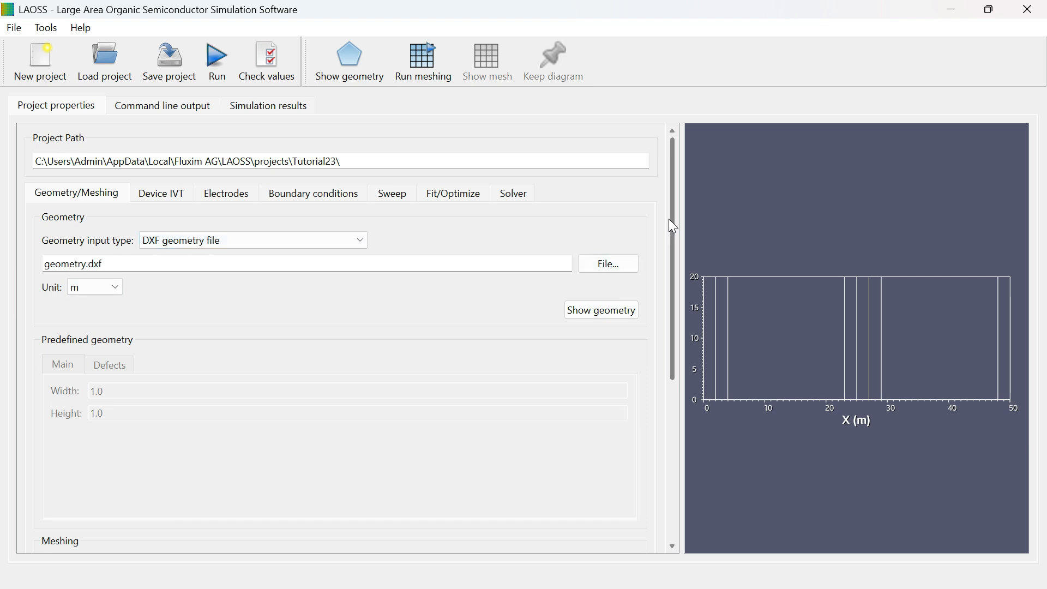
{"action": "left_click_drag", "start_coordinate": [668, 218], "coordinate": [695, 202]}
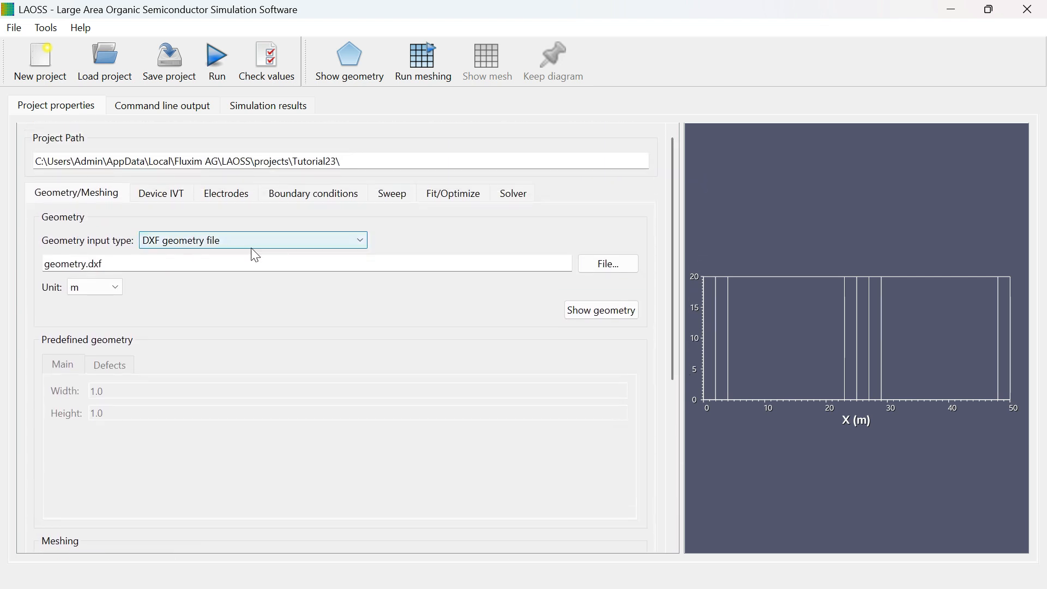
Check subdomains P1, P2 and P3 in the device's coupling laws and review the electric coupling options of the Default subdomain.
{"action": "left_click", "coordinate": [166, 195]}
{"action": "left_click", "coordinate": [84, 391]}
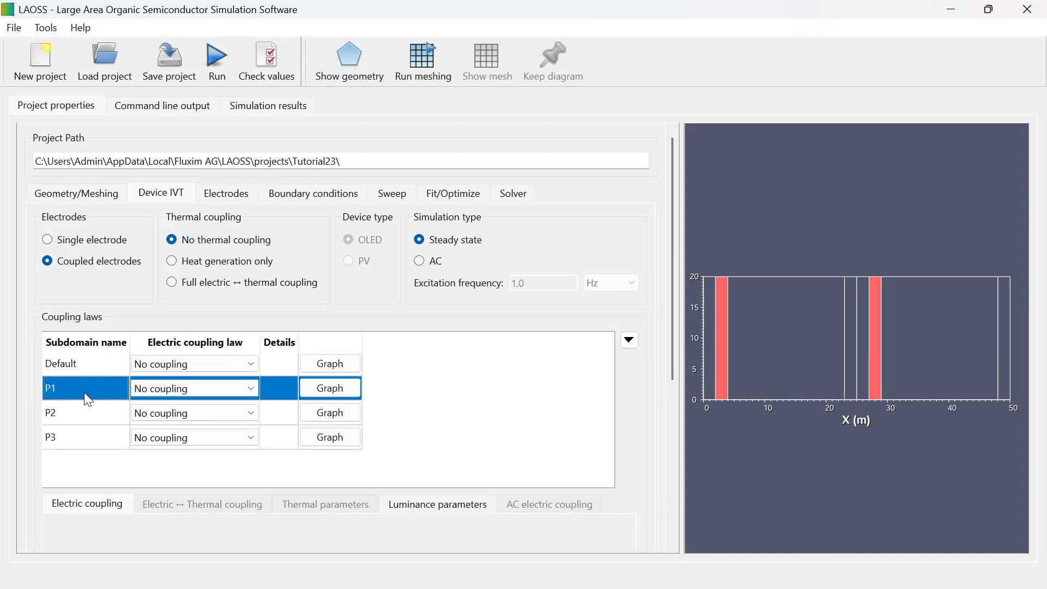
{"action": "left_click", "coordinate": [77, 414]}
{"action": "left_click", "coordinate": [76, 438]}
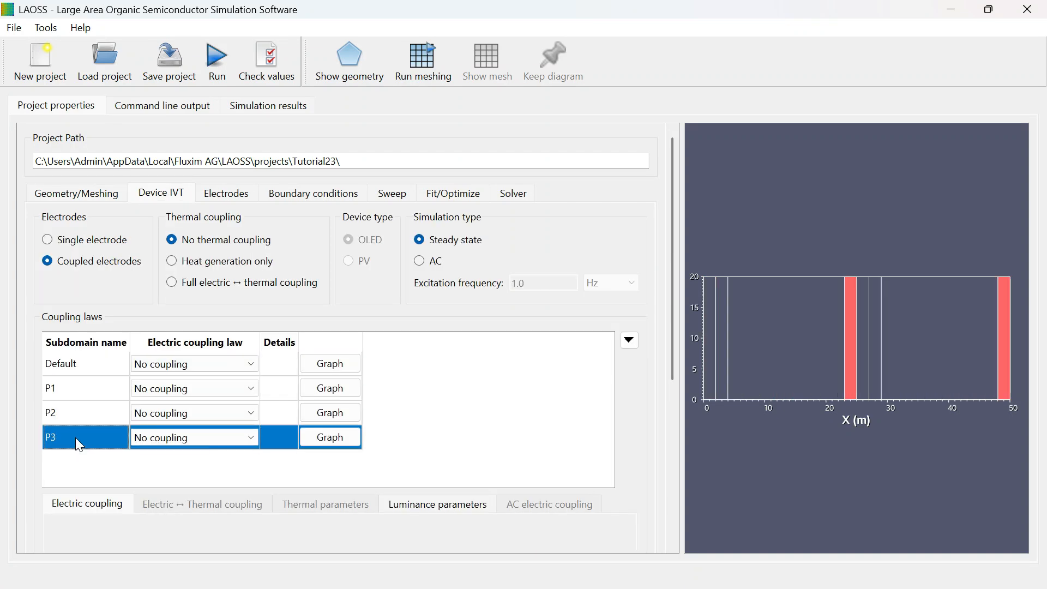
{"action": "left_click", "coordinate": [194, 363]}
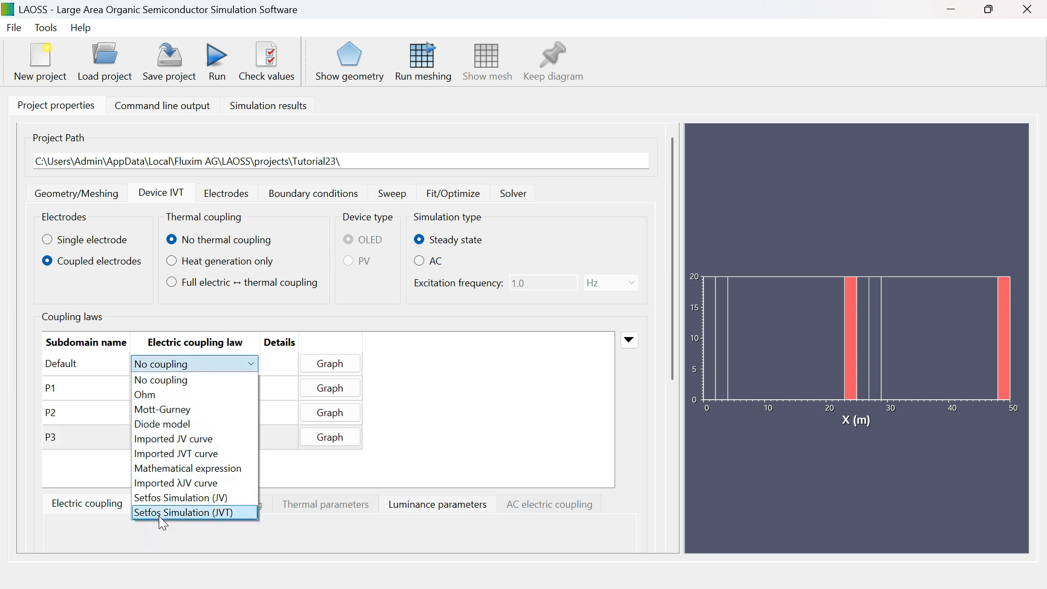
{"action": "left_click", "coordinate": [203, 374]}
Inspect the top and bottom electrode entries of subdomains P1, P2 and P3 and their areas in the geometry.
{"action": "left_click", "coordinate": [226, 193]}
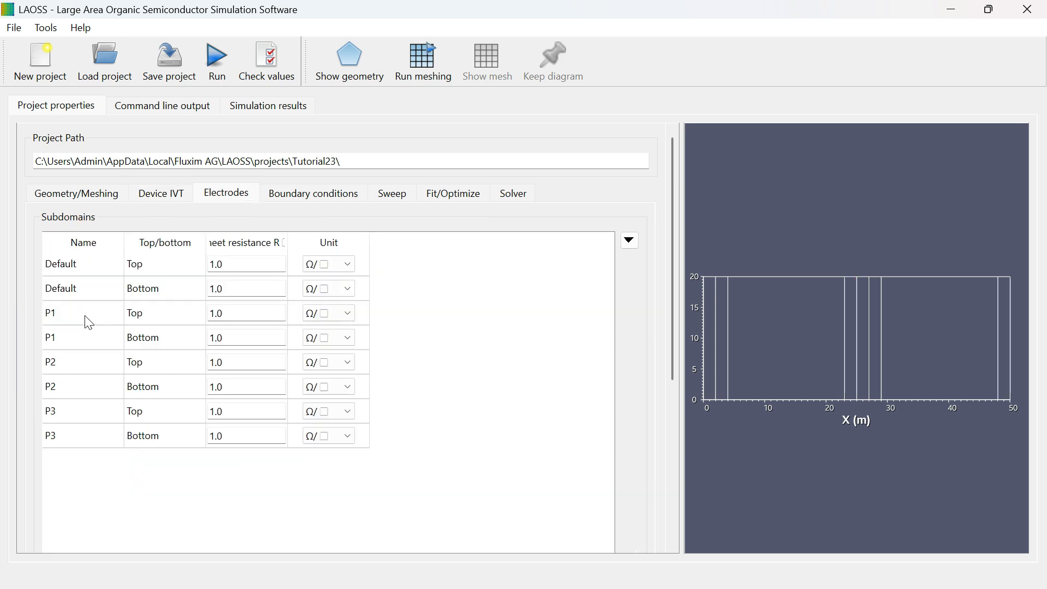
{"action": "left_click", "coordinate": [100, 322]}
{"action": "left_click", "coordinate": [88, 343]}
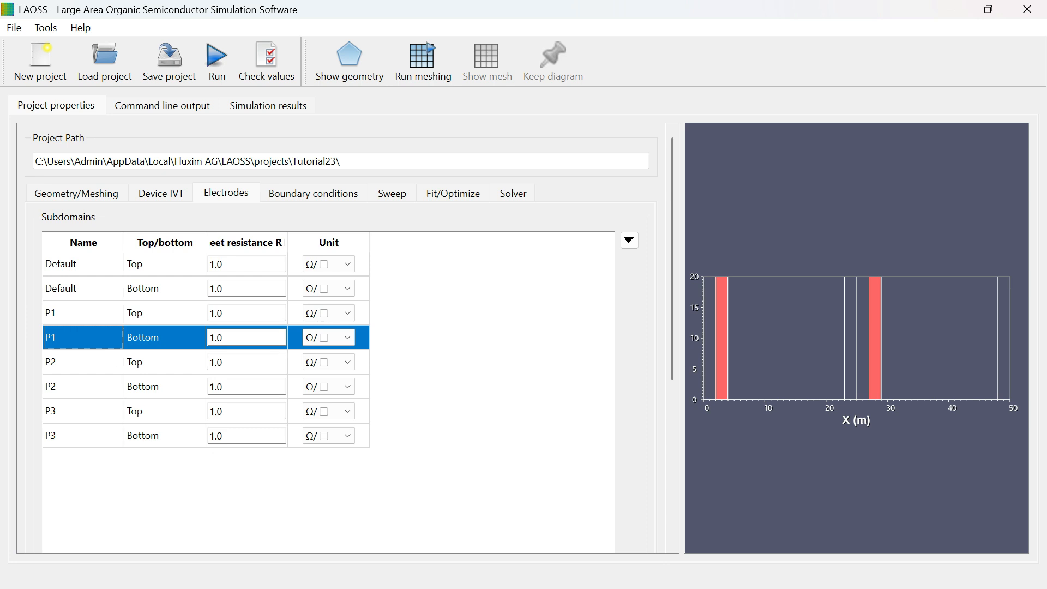
{"action": "left_click", "coordinate": [90, 365]}
{"action": "left_click", "coordinate": [66, 394]}
{"action": "left_click", "coordinate": [84, 425]}
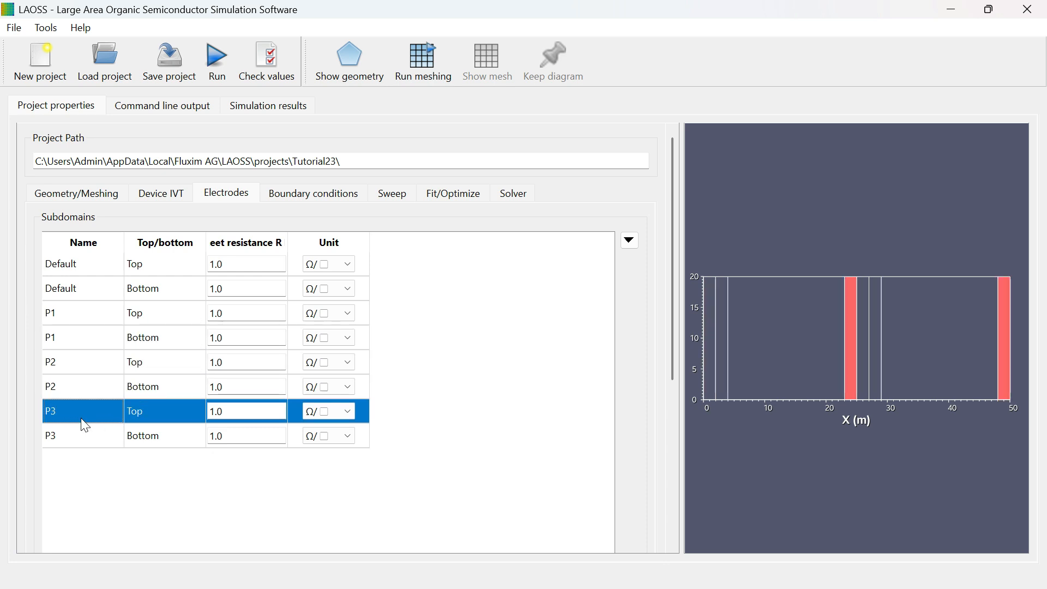
{"action": "left_click", "coordinate": [90, 442]}
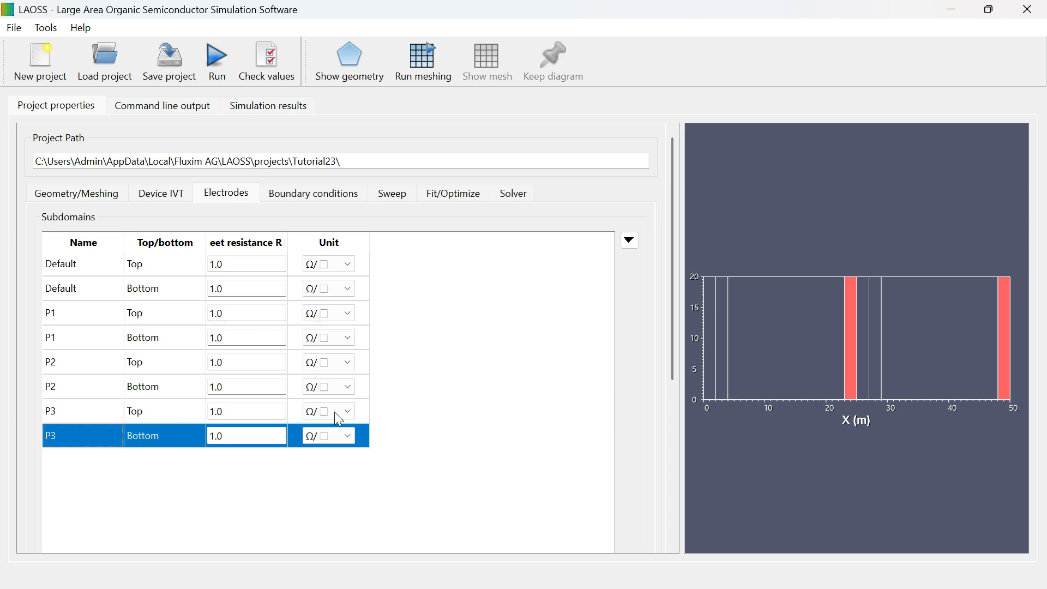
Set the electrical type of the top Edge1 boundary condition to Voltage.
{"action": "left_click", "coordinate": [327, 193]}
{"action": "left_click", "coordinate": [276, 264]}
{"action": "left_click", "coordinate": [245, 283]}
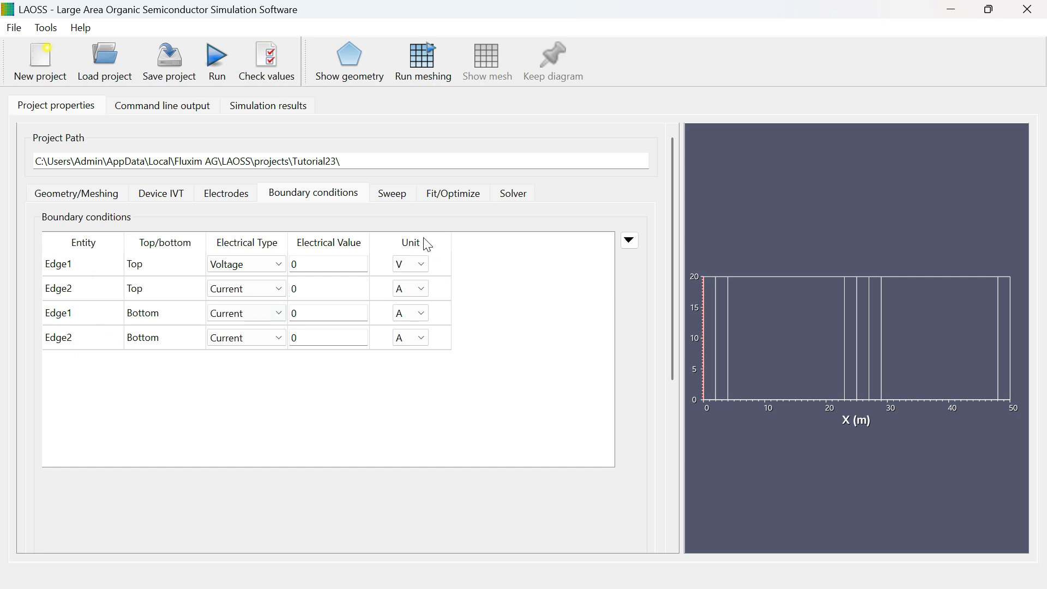
Review the project's sweep parameters, fit/optimization types and solver settings.
{"action": "left_click", "coordinate": [392, 193]}
{"action": "left_click", "coordinate": [47, 240]}
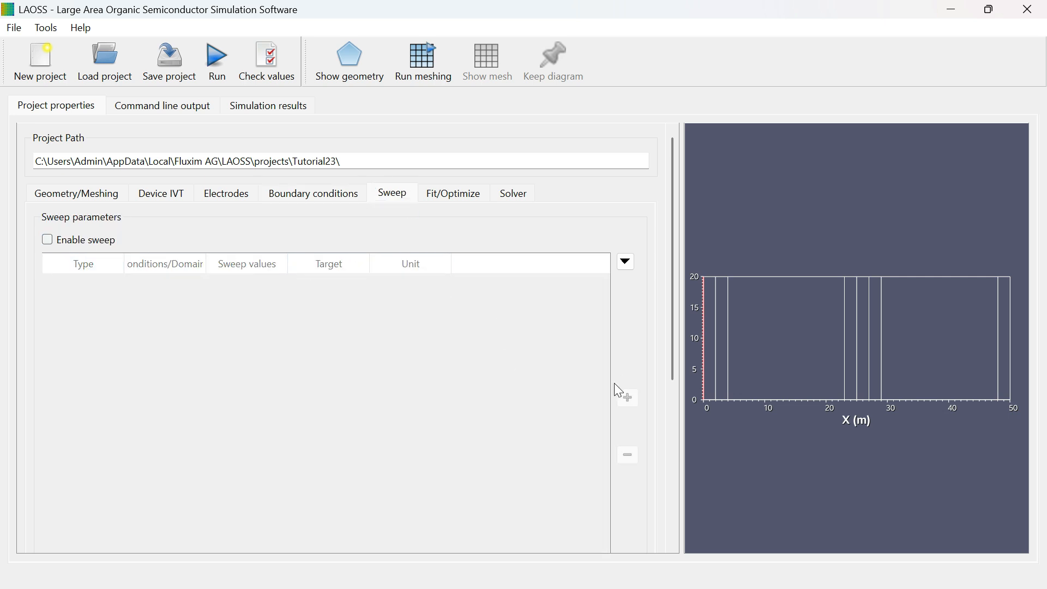
{"action": "left_click", "coordinate": [451, 195]}
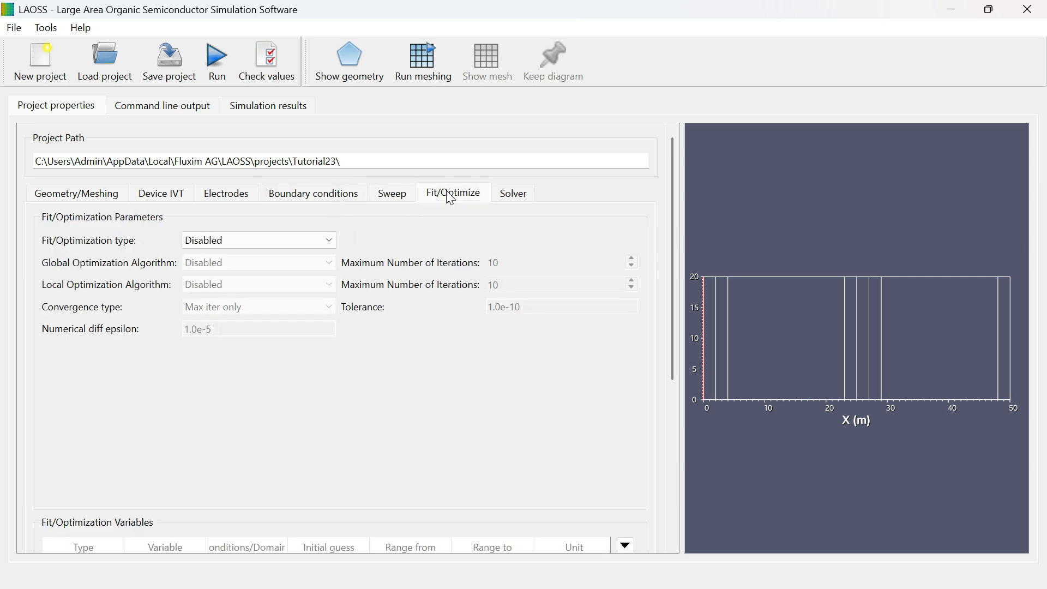
{"action": "left_click", "coordinate": [267, 240]}
{"action": "left_click", "coordinate": [269, 240]}
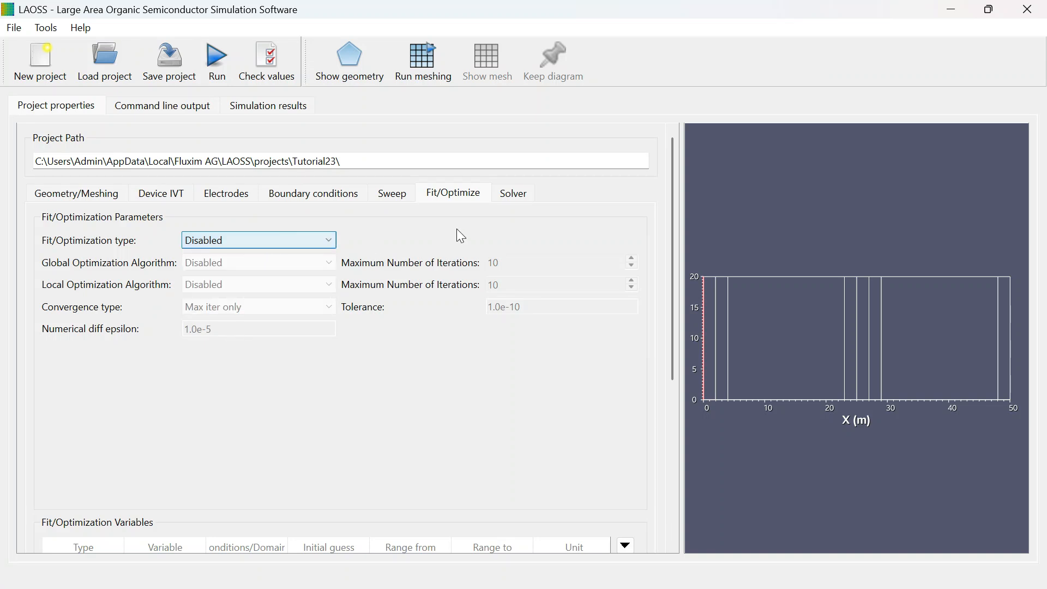
{"action": "left_click", "coordinate": [512, 196]}
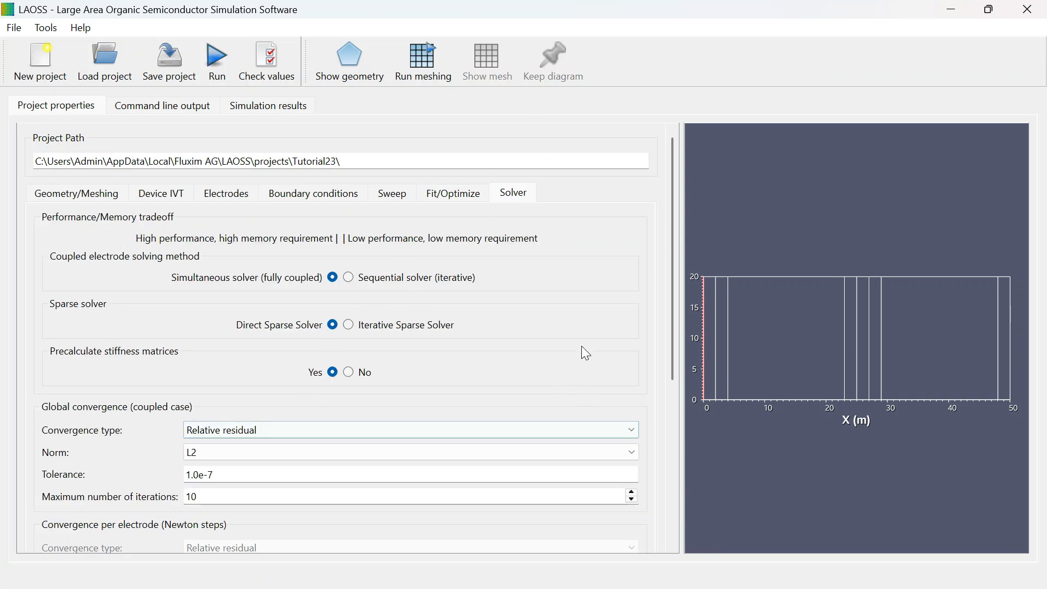
{"action": "left_click_drag", "start_coordinate": [680, 285], "coordinate": [691, 281]}
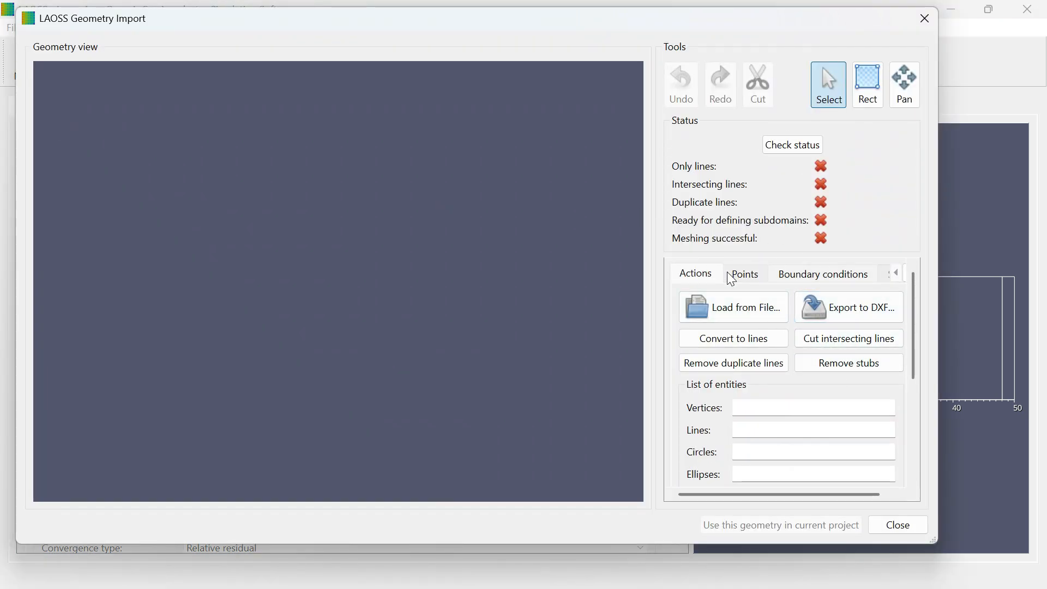
Look at the boundary conditions list in an empty geometry import window and close the import.
{"action": "left_click", "coordinate": [823, 274]}
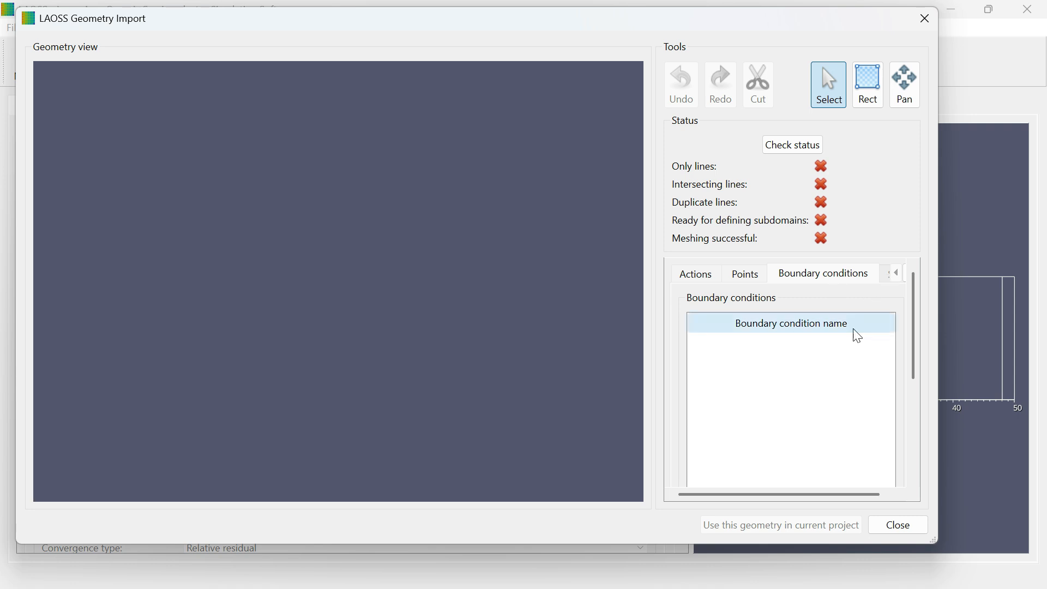
{"action": "left_click", "coordinate": [912, 25]}
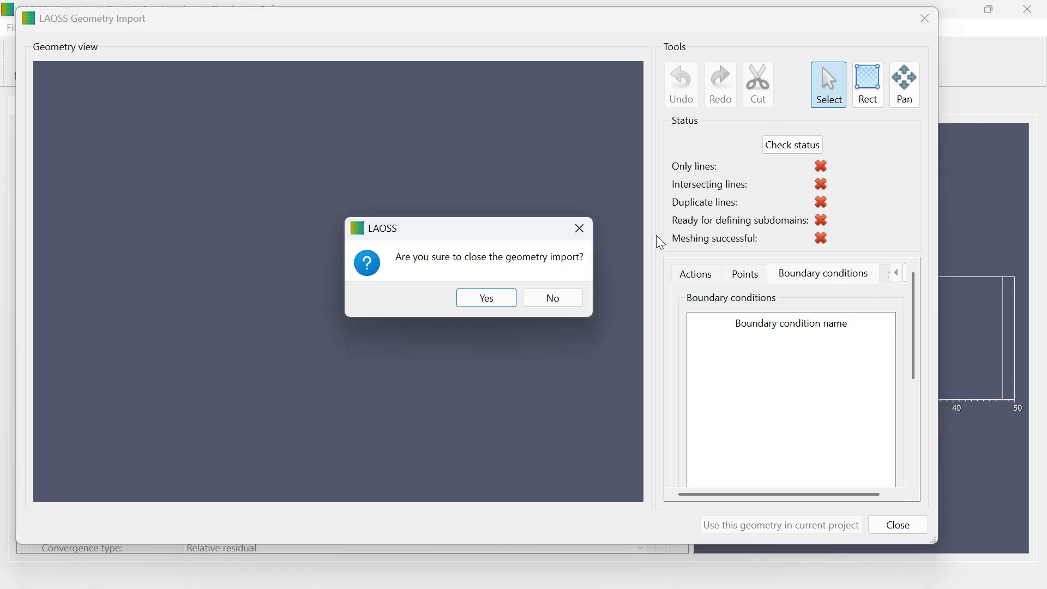
{"action": "left_click", "coordinate": [496, 296]}
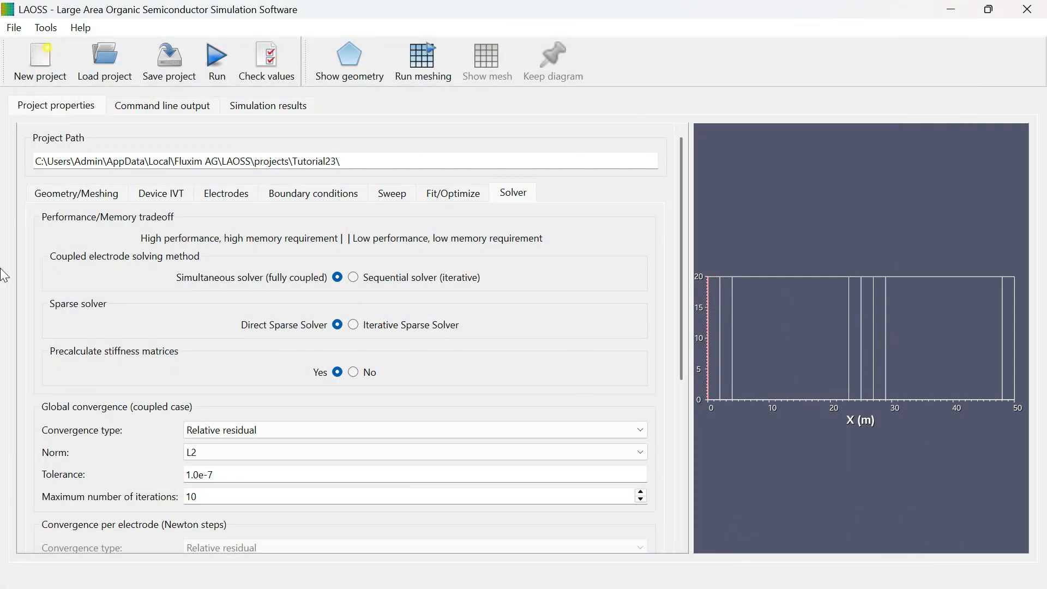